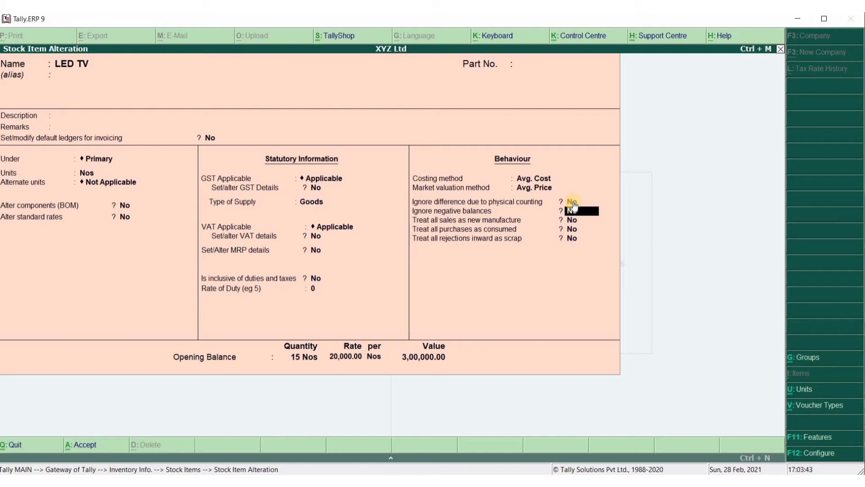
Step: Leave the LED TV stock item alteration without saving and return to the stock item options
key(Escape)
key(Return)
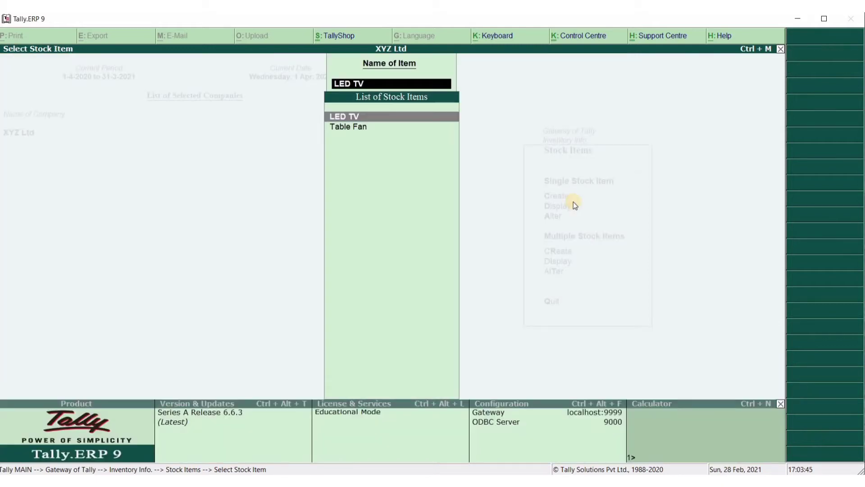
key(Escape)
key(Escape)
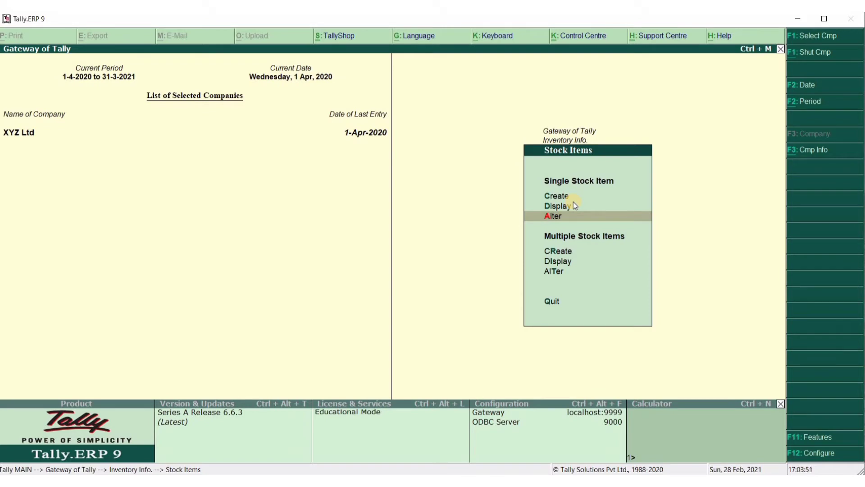
Step: View the list of stock items available for single-item display, then close it
key(Up)
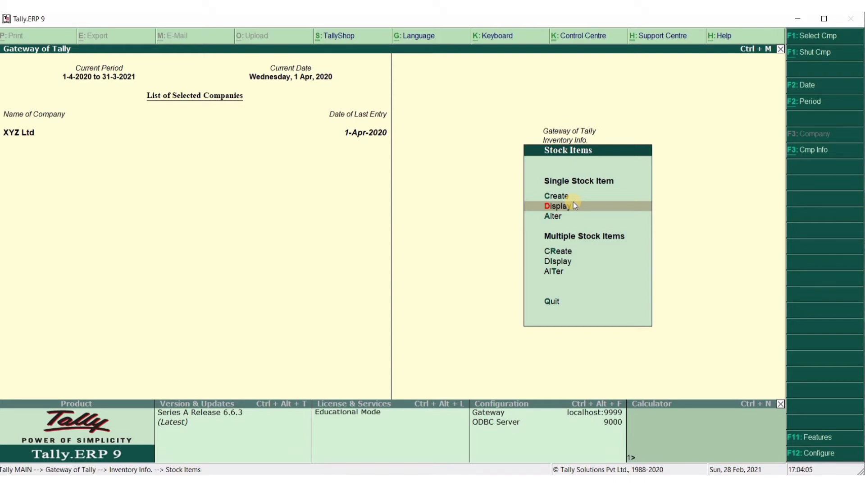
click(575, 205)
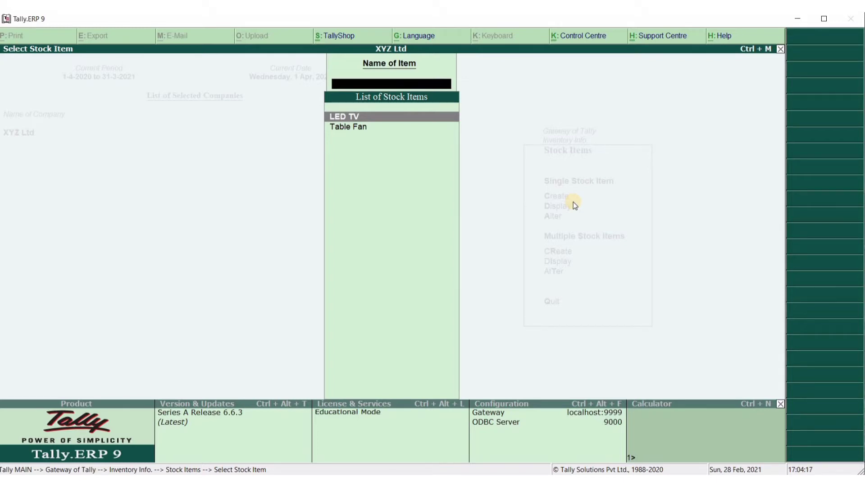
key(Escape)
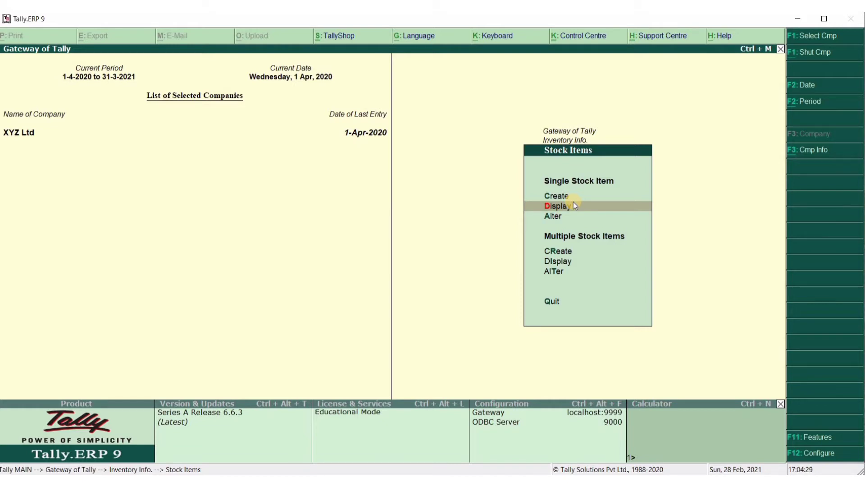
Step: Start creating multiple stock items at once, with FAN as the group they belong under
key(Down)
key(Down)
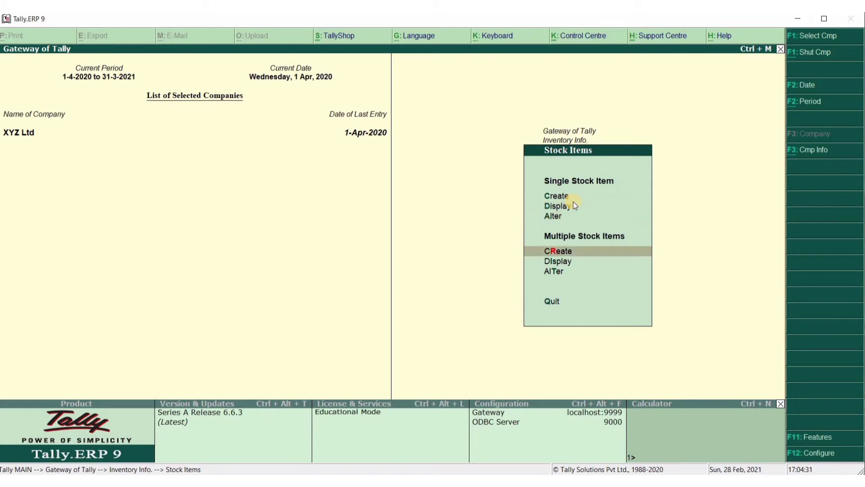
key(Return)
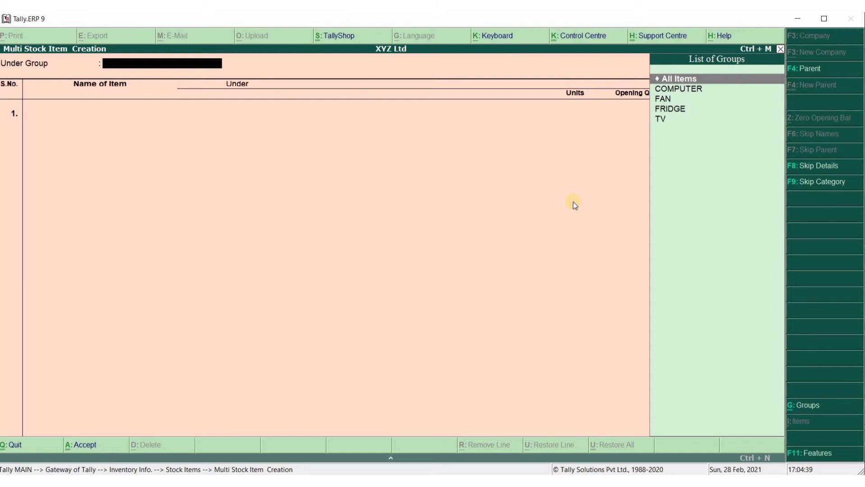
key(Return)
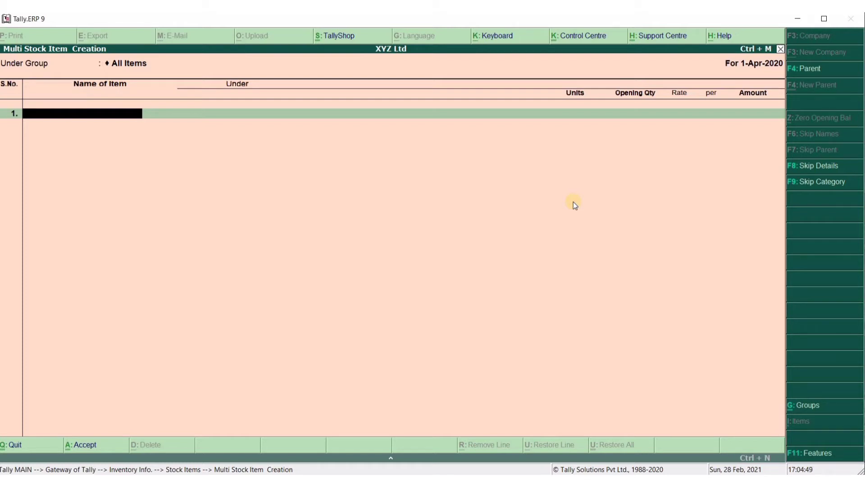
text(F)
key(BackSpace)
key(BackSpace)
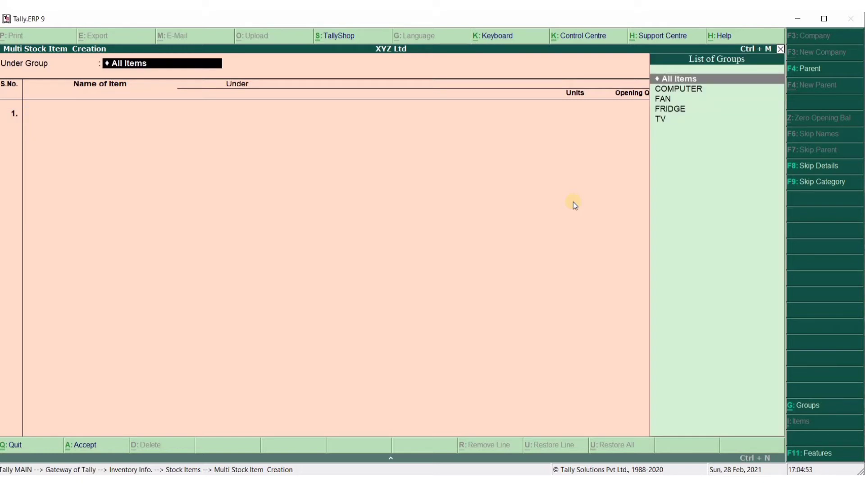
key(Down)
key(Down)
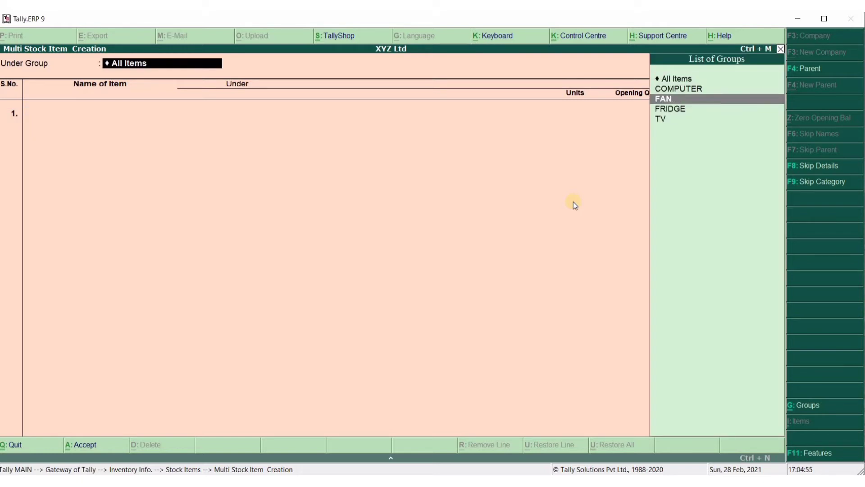
key(Return)
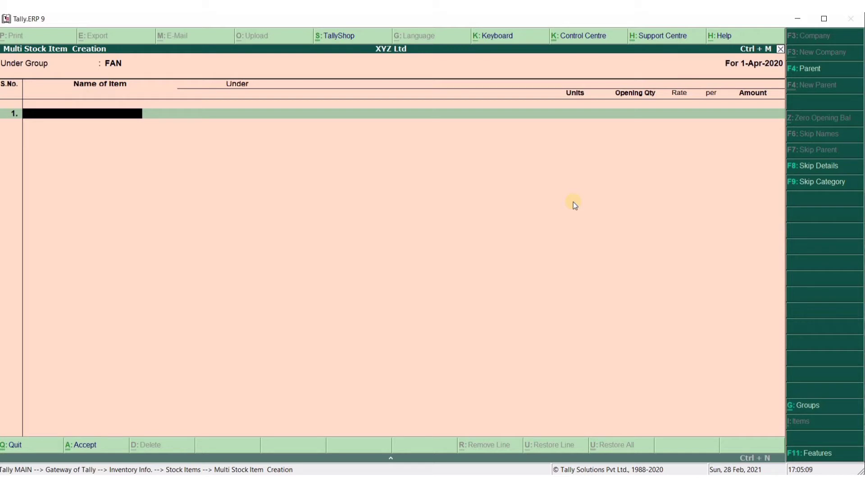
Step: Try to enter TABLE FAN as the name of the first item
text(TABLE FAN)
key(Return)
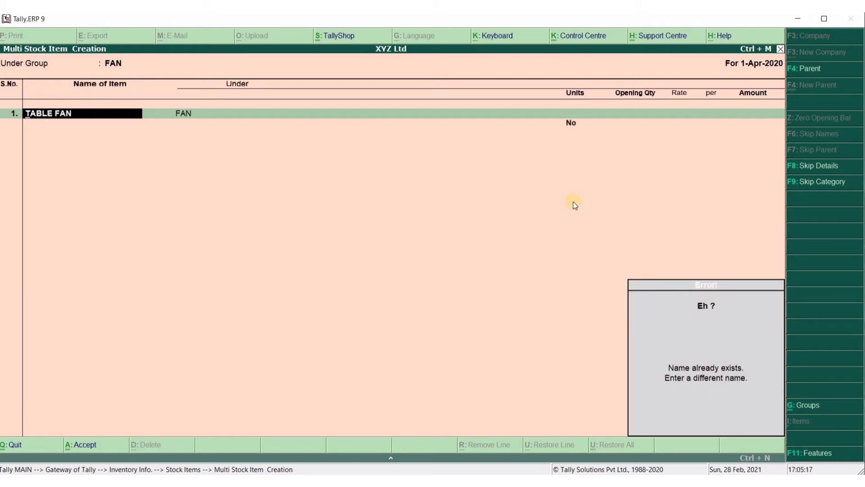
key(BackSpace)
Step: Enter CEILING FAN as the first item with the unit No and no opening quantity
text(CEI)
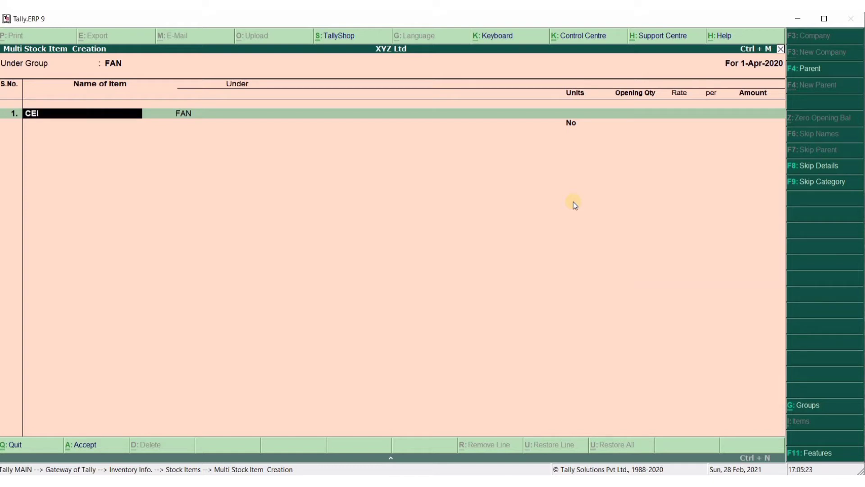
text(LING FAN)
key(Return)
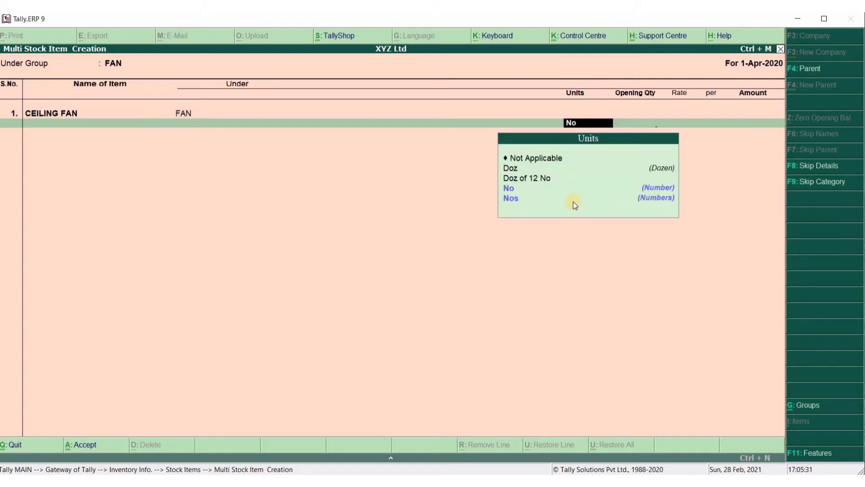
key(Return)
key(Return)
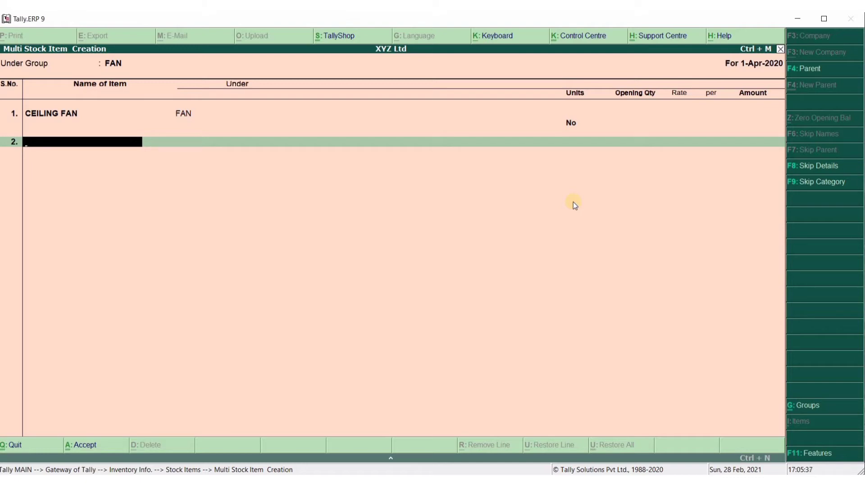
Step: Add WALL FAN as the second item with the unit No and no opening quantity, and save both items
text(WALL FAN)
key(Return)
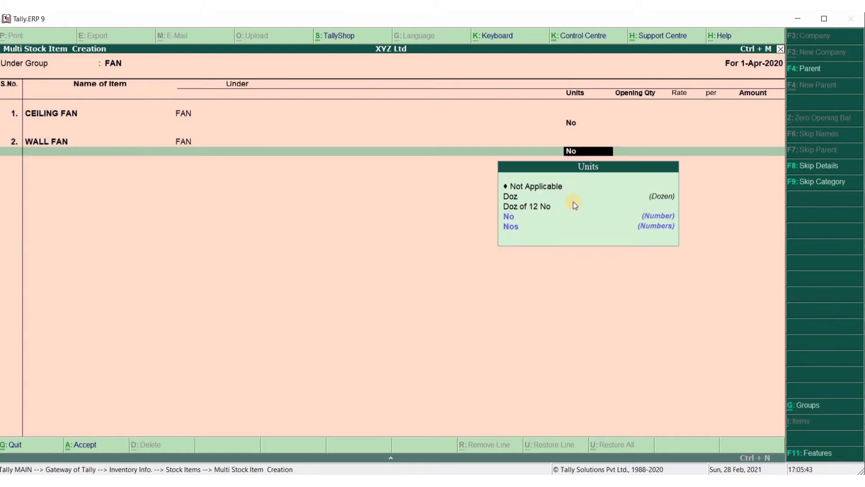
key(Return)
key(Return)
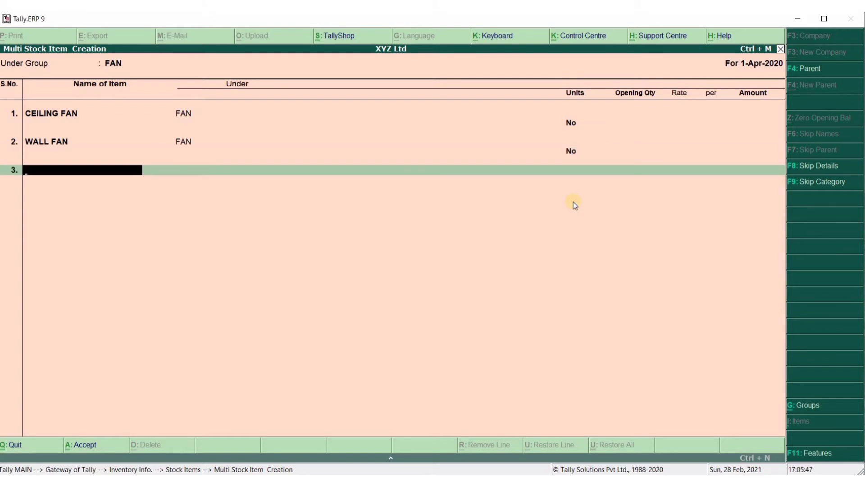
key(Return)
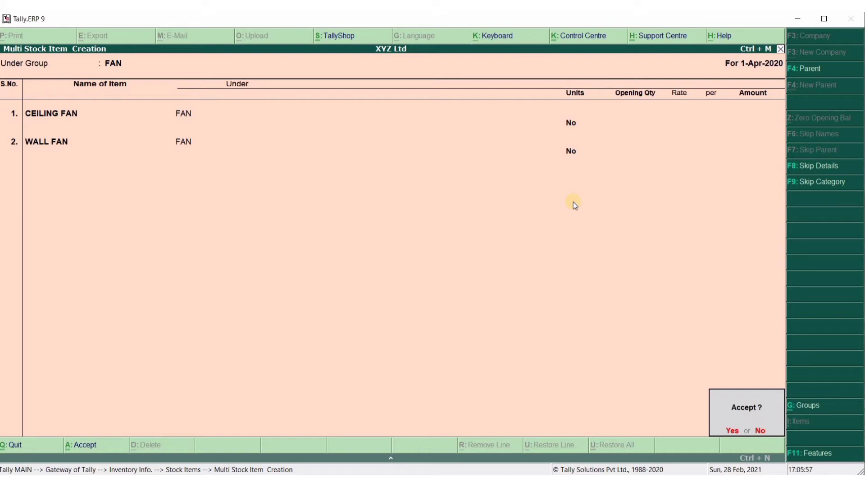
key(Return)
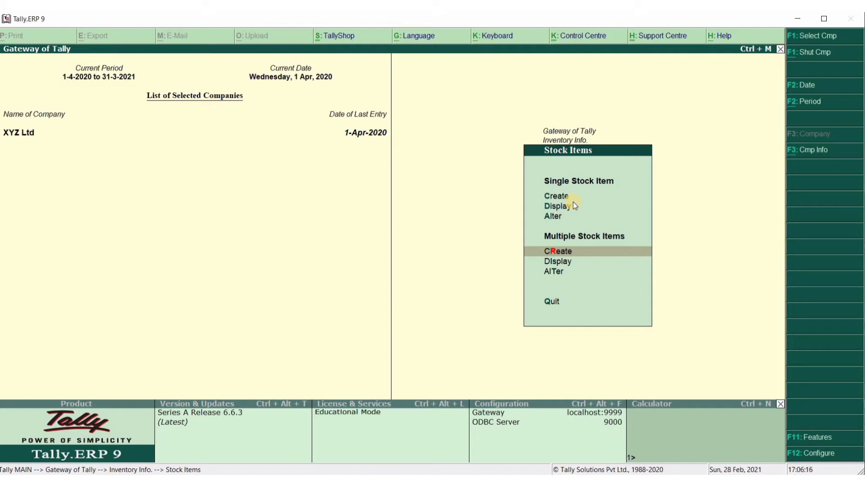
Step: Leave the stock item options and open the creation form for a single godown in the inventory masters
key(Escape)
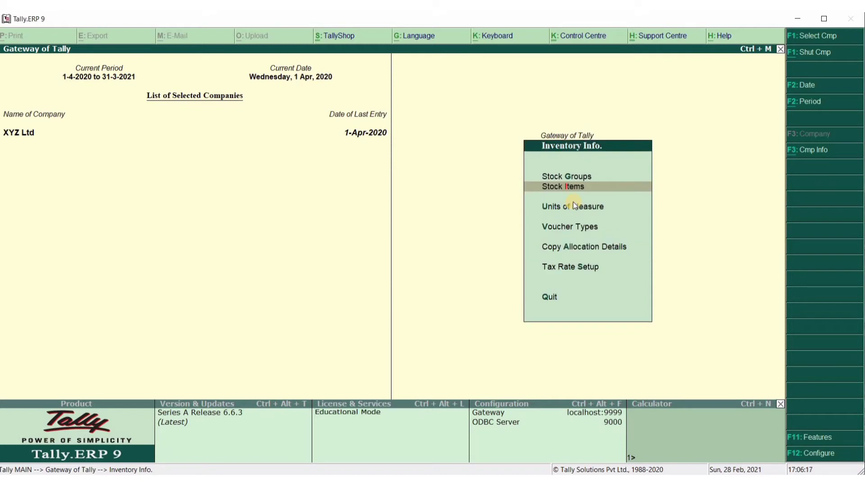
key(Escape)
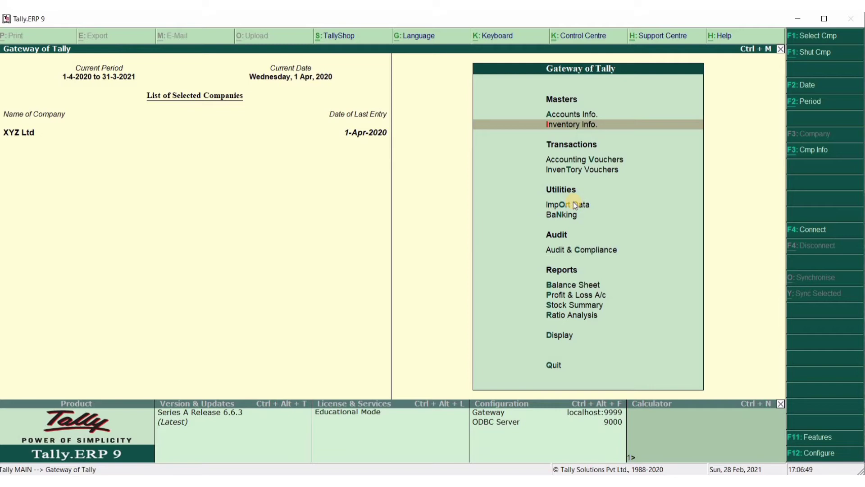
click(574, 202)
key(Return)
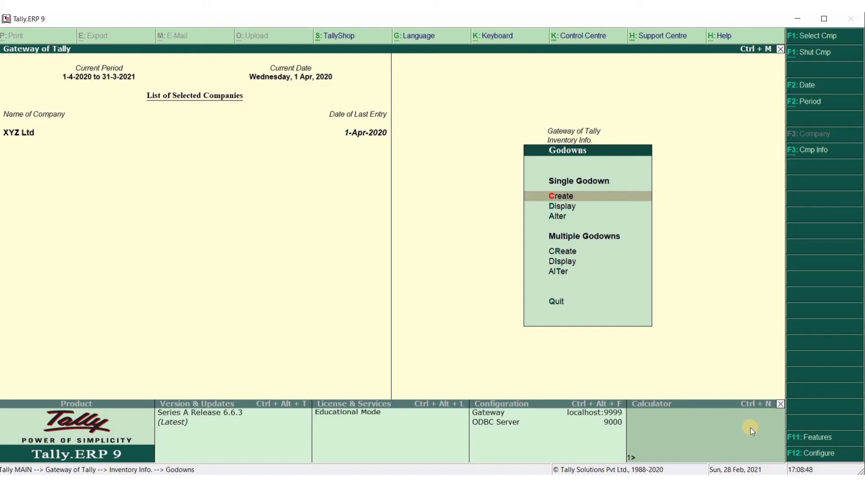
key(Return)
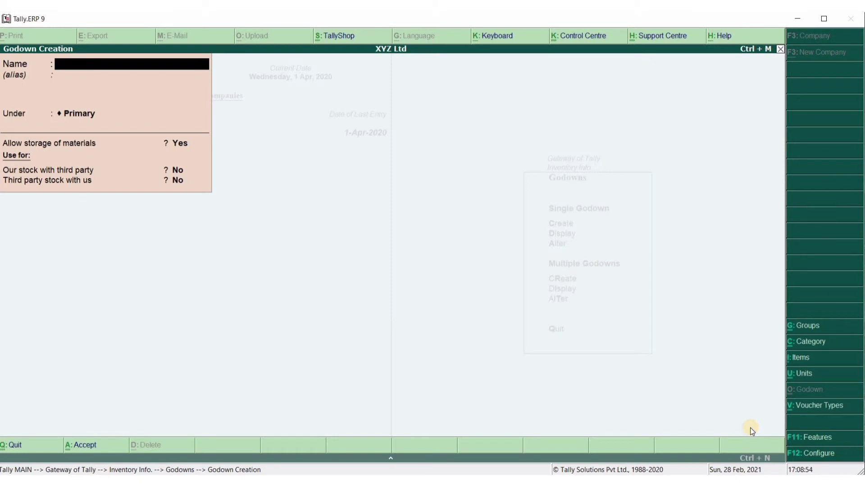
Step: Create a godown named KOZHIKODE under Primary, with material storage allowed and both third-party stock options set to No
text(KOZHIKODE)
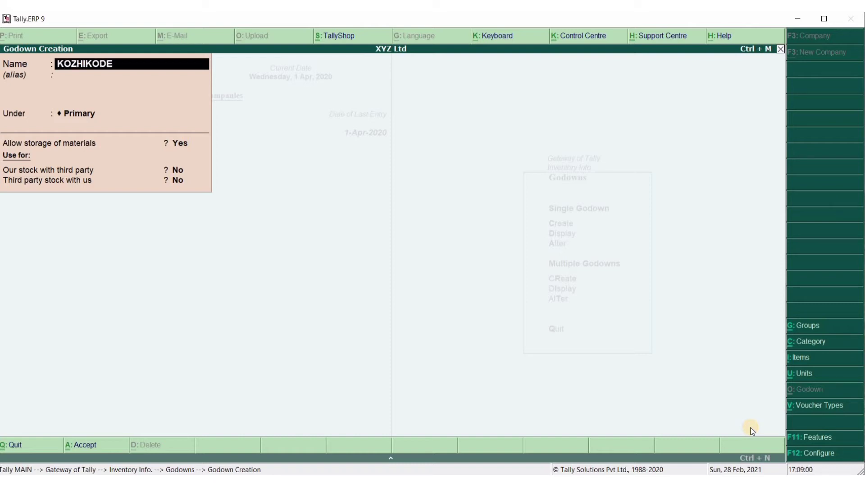
key(Return)
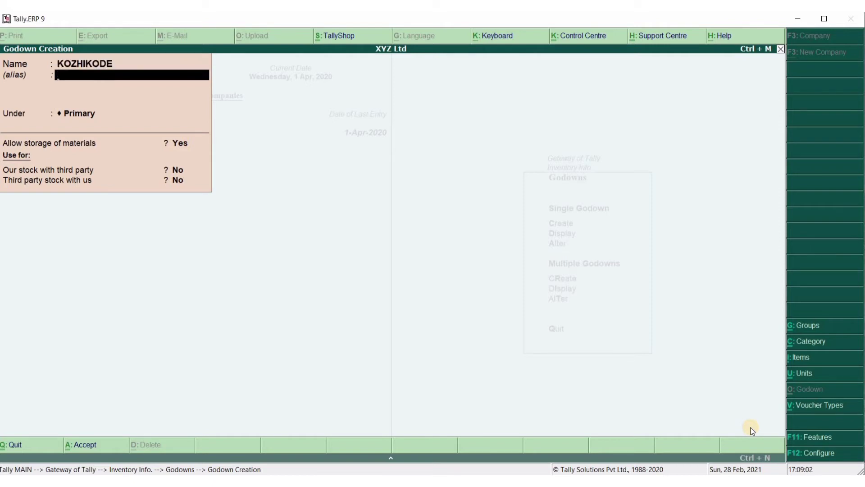
key(Return)
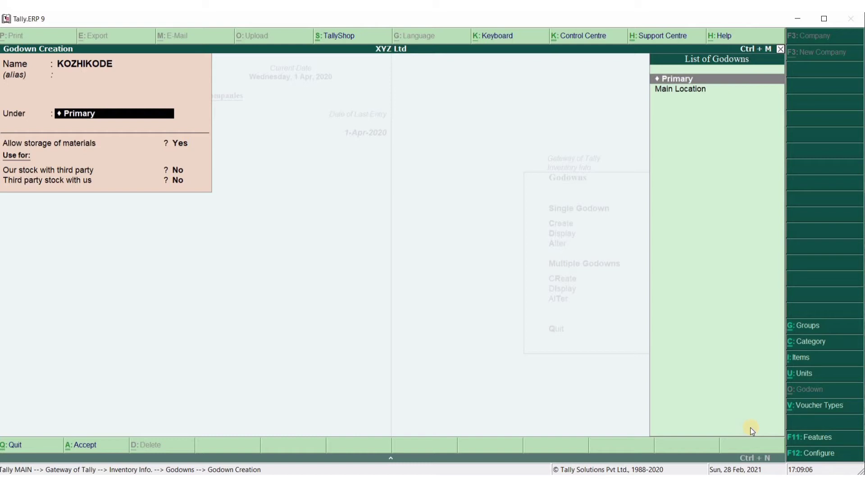
key(Return)
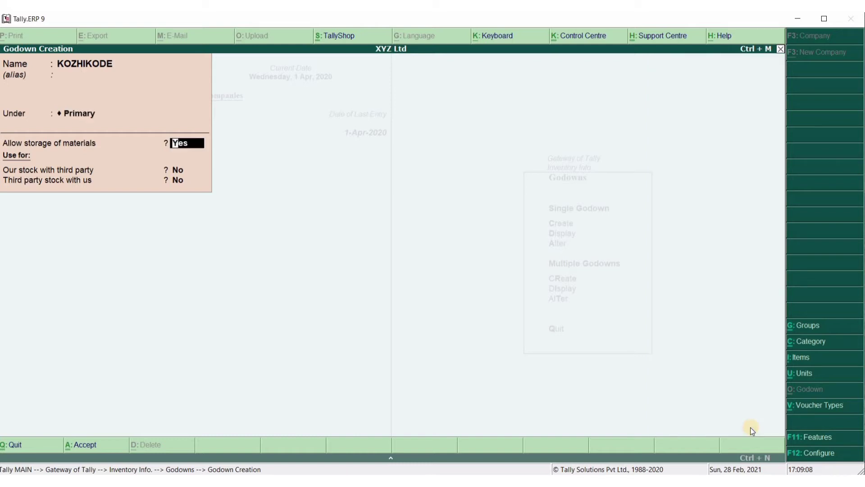
key(Return)
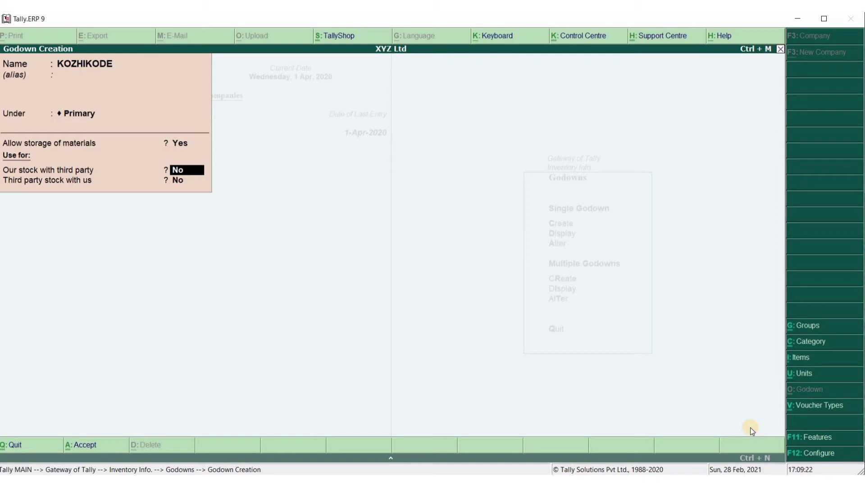
key(Return)
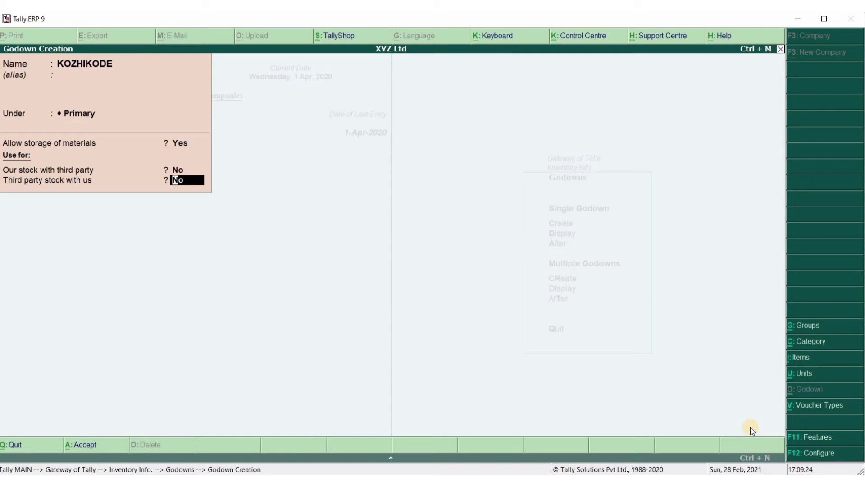
key(Return)
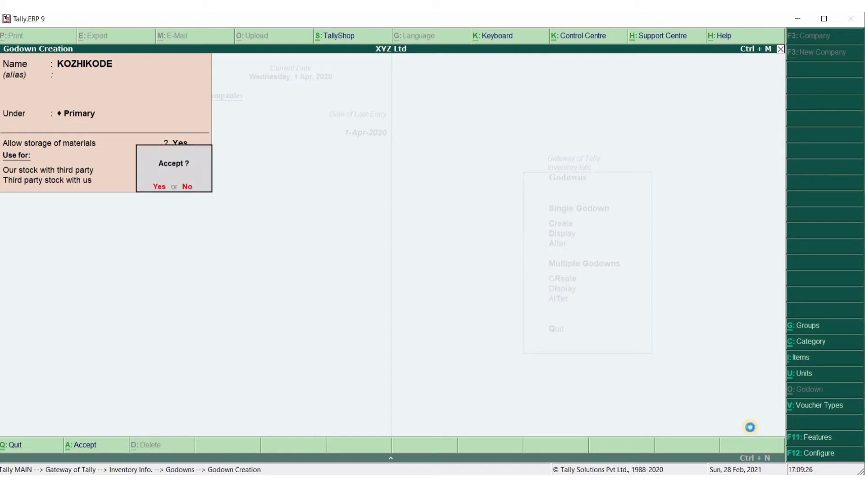
key(Return)
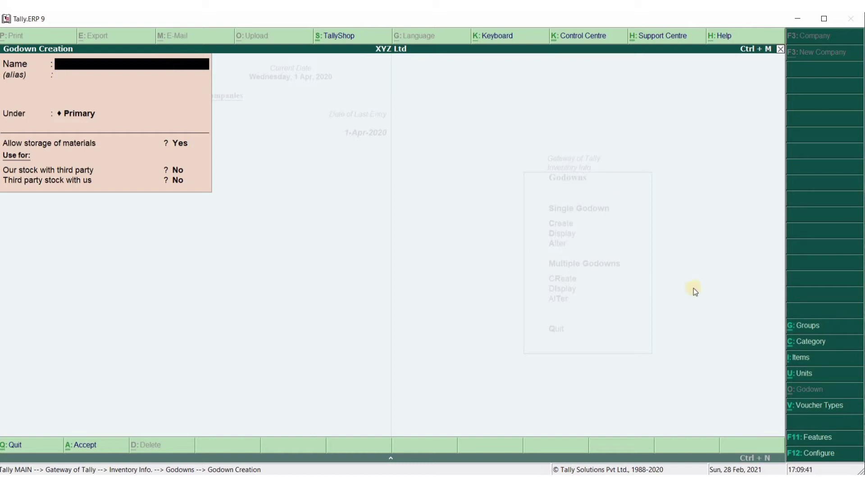
Step: Configure godown creation to provide addresses for godowns, keeping aliases at Yes and language aliases at No
click(812, 453)
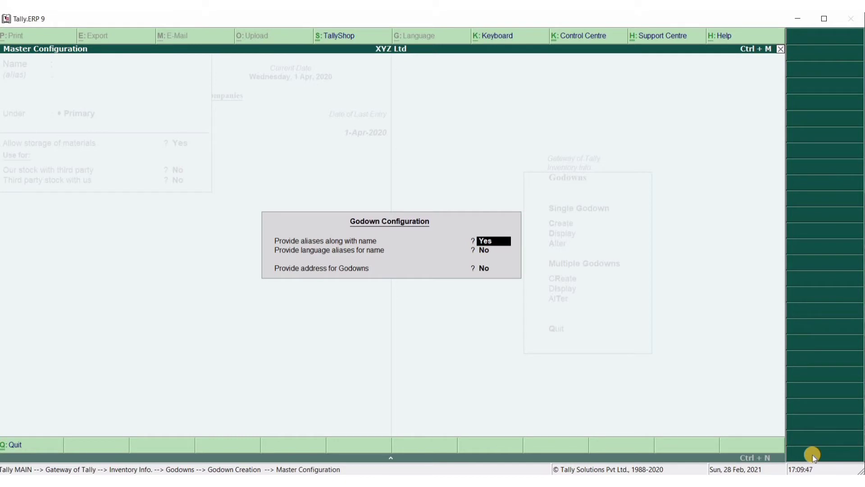
key(Return)
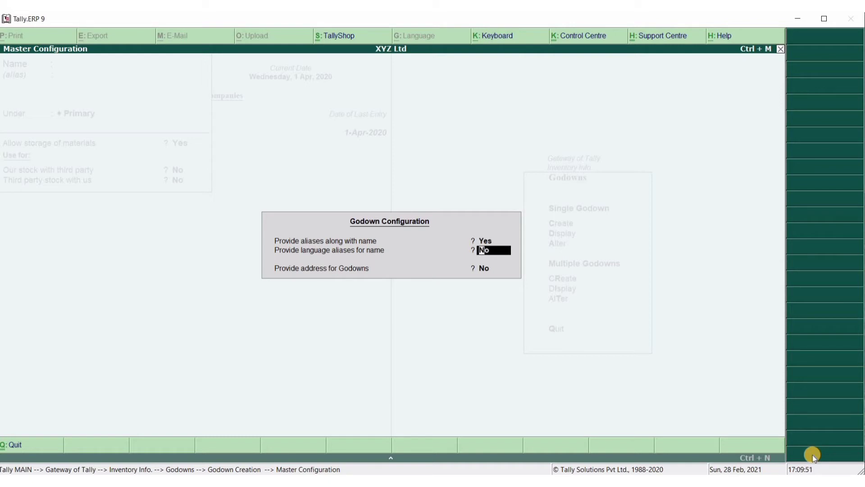
key(Return)
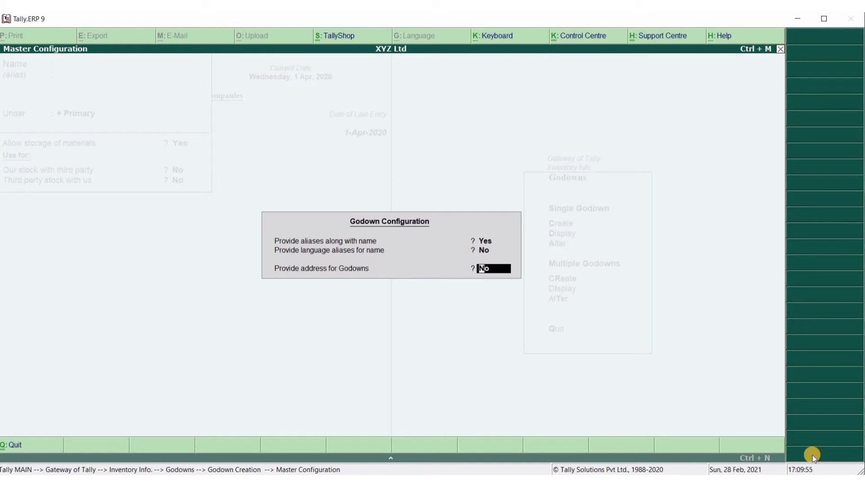
text(y)
key(Return)
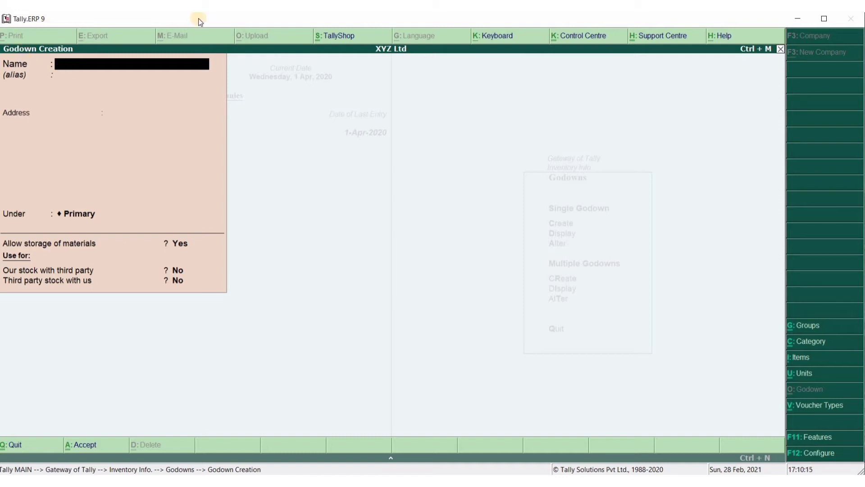
Step: Review the godown configuration and accept it with name aliases and godown addresses at Yes and language aliases at No
click(817, 451)
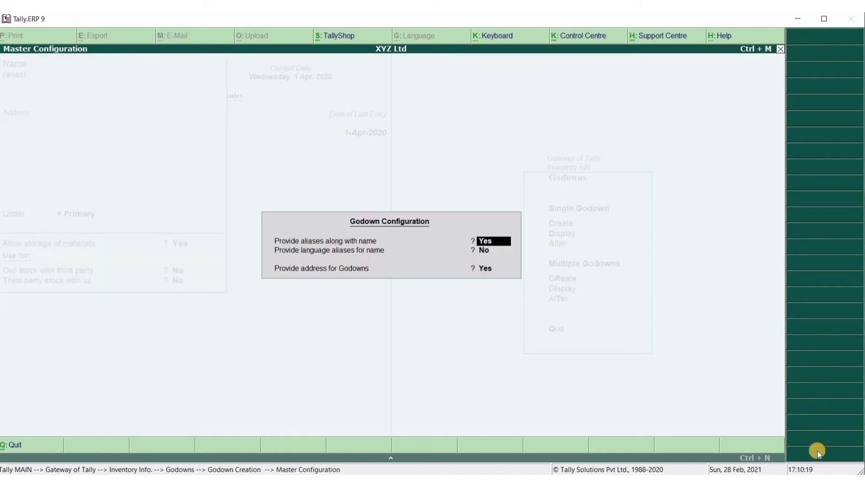
key(Return)
key(Return)
key(Return)
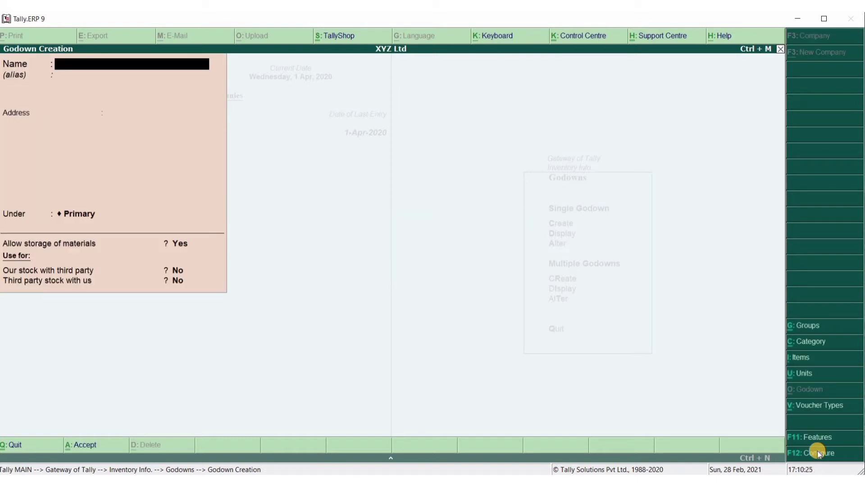
Step: Leave the single godown form and open the creation form for multiple godowns
key(Escape)
key(Return)
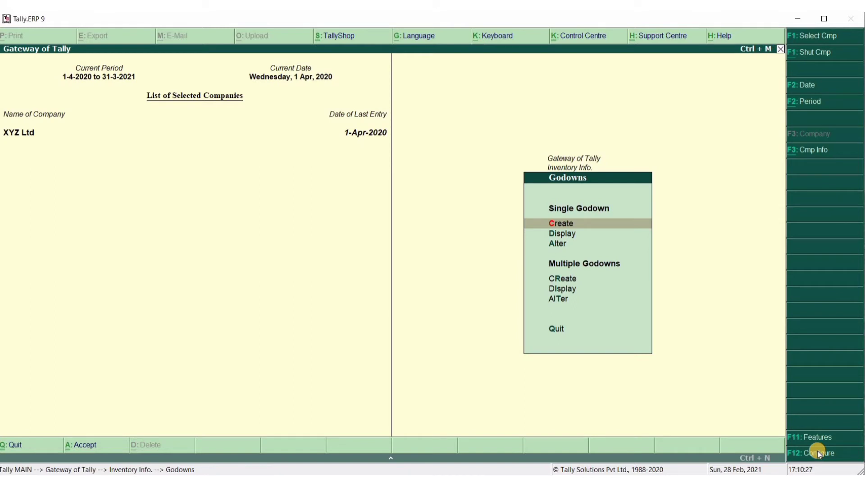
key(Down)
key(Down)
key(Down)
key(Down)
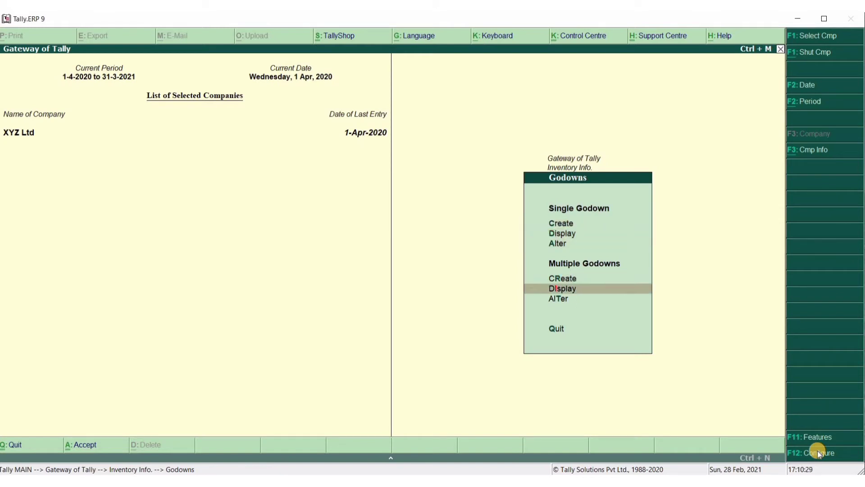
key(Up)
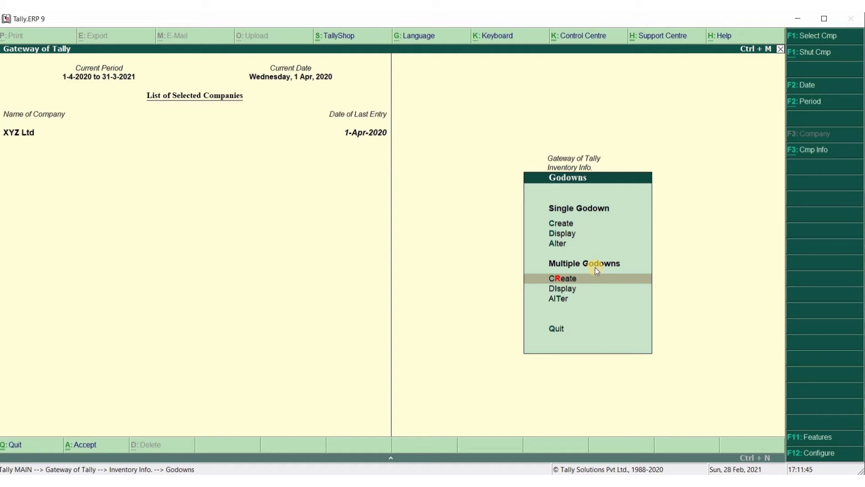
key(Return)
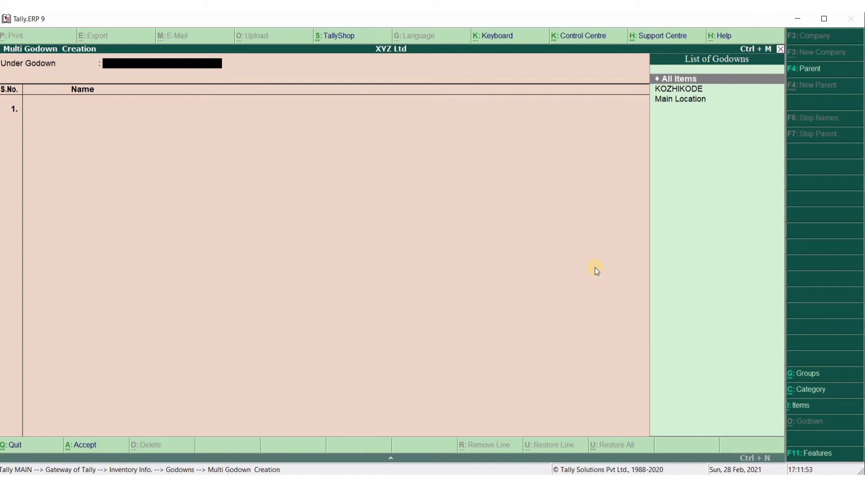
Step: Choose Main Location as the parent godown and add KANNUR and KOCHI as the first two godowns
key(Down)
key(Down)
key(Return)
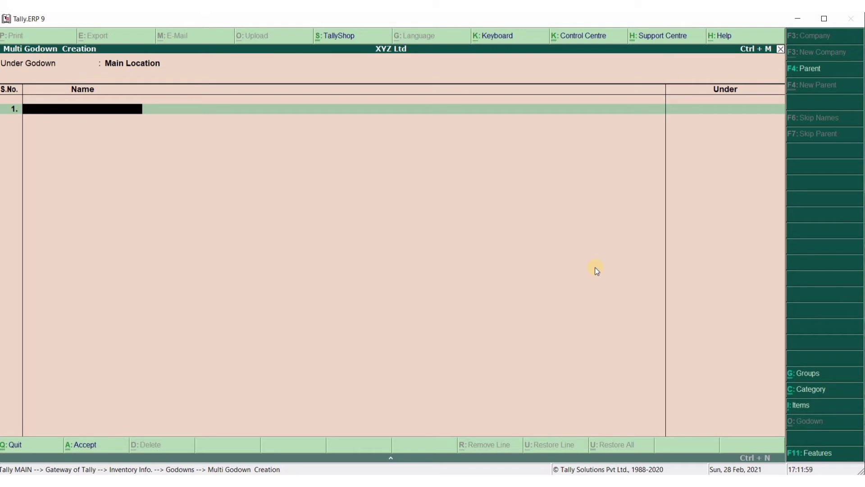
text(KANNUR)
key(Return)
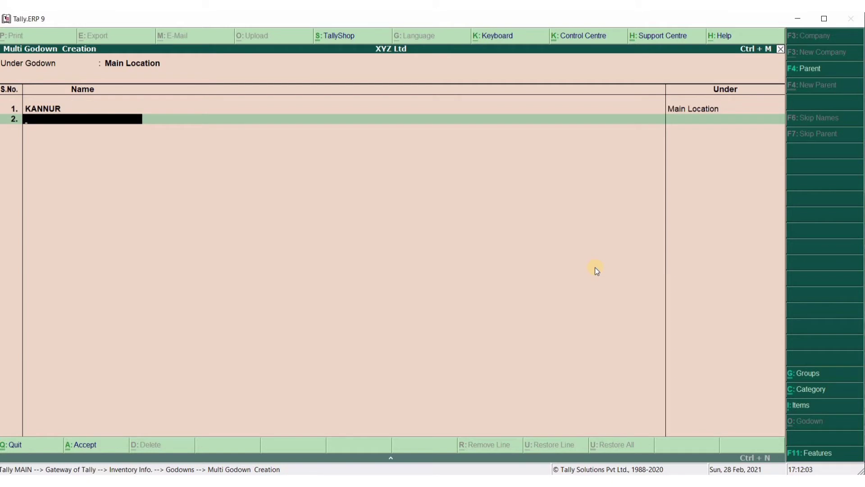
text(KOCHI)
key(Return)
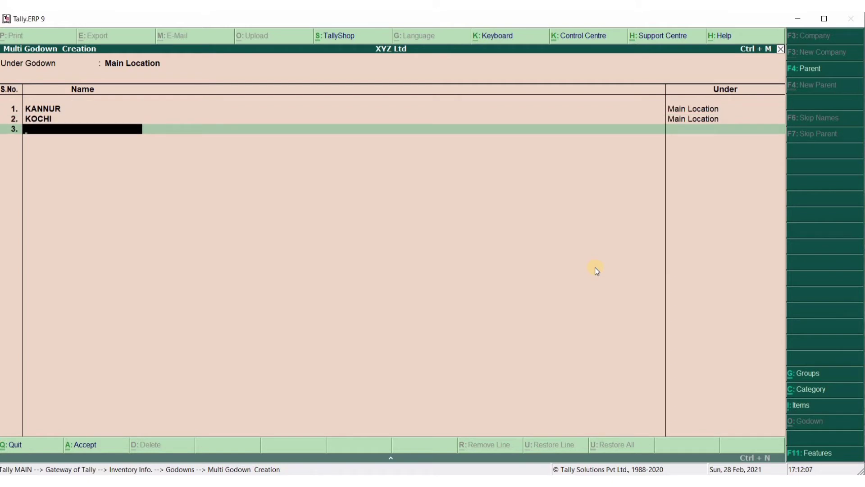
Step: Add KASARAGOD and WAYANAD as the third and fourth godowns and save the list
text(KASARAGOD)
key(Return)
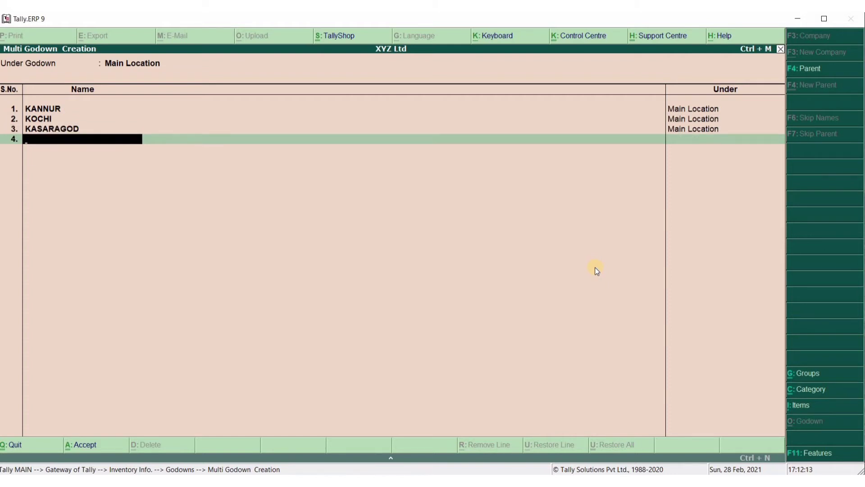
text(WAYANAD)
key(Return)
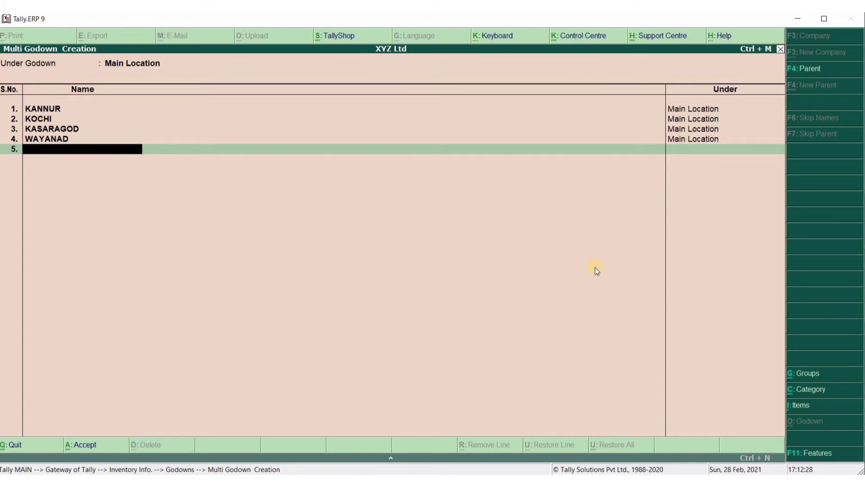
key(Return)
key(Return)
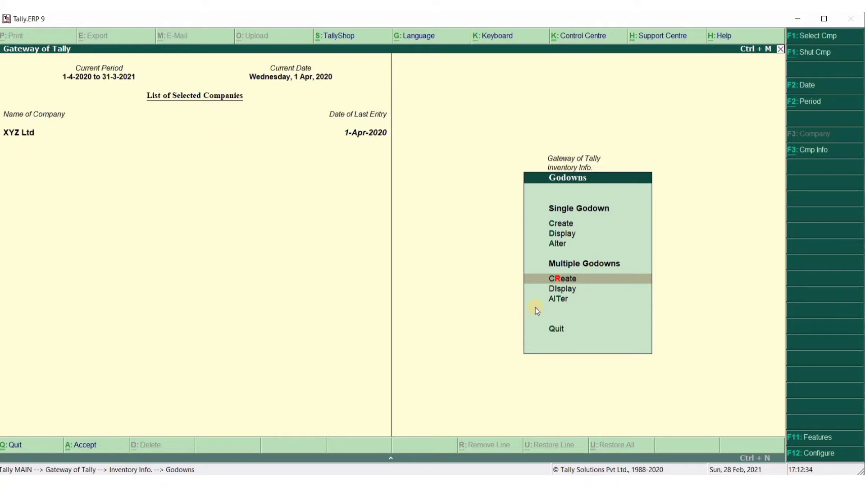
Step: Alter all godowns together to place KOZHIKODE under Main Location, save the change and leave the godown selection
click(564, 306)
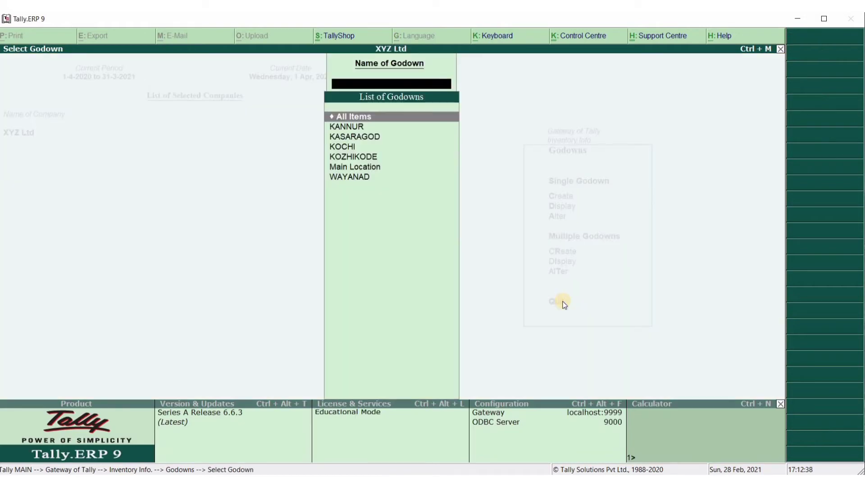
key(Return)
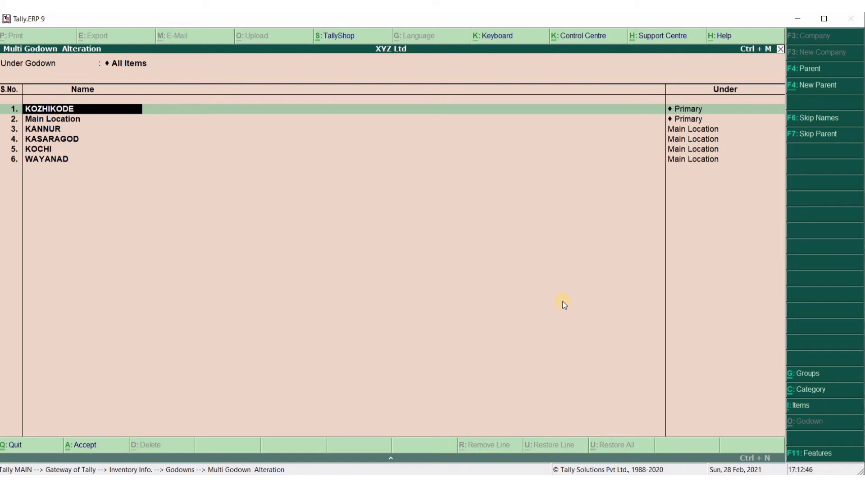
key(Return)
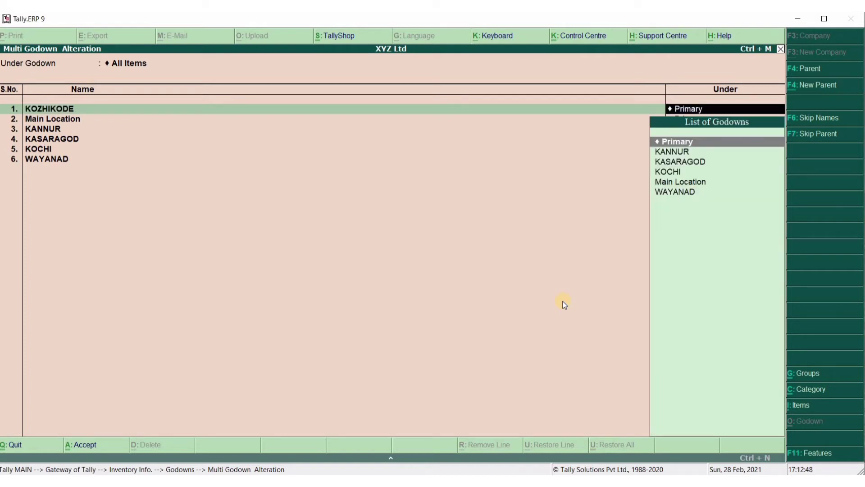
key(Down)
key(Down)
key(Down)
key(Down)
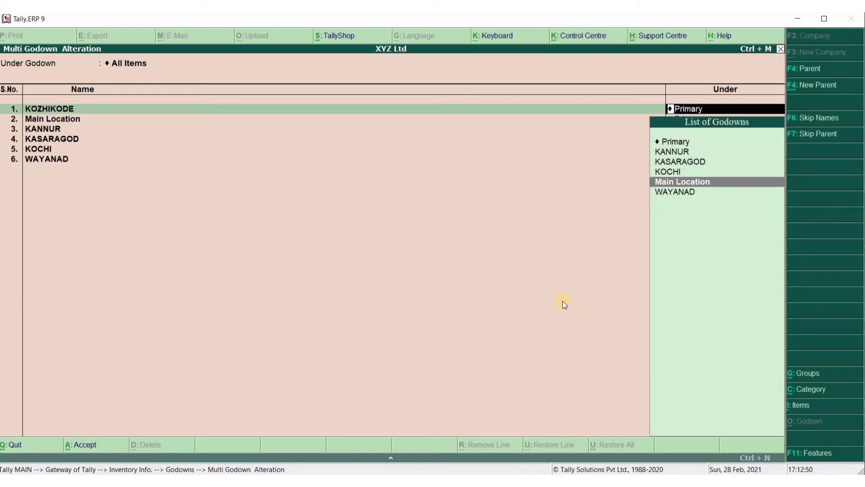
key(Return)
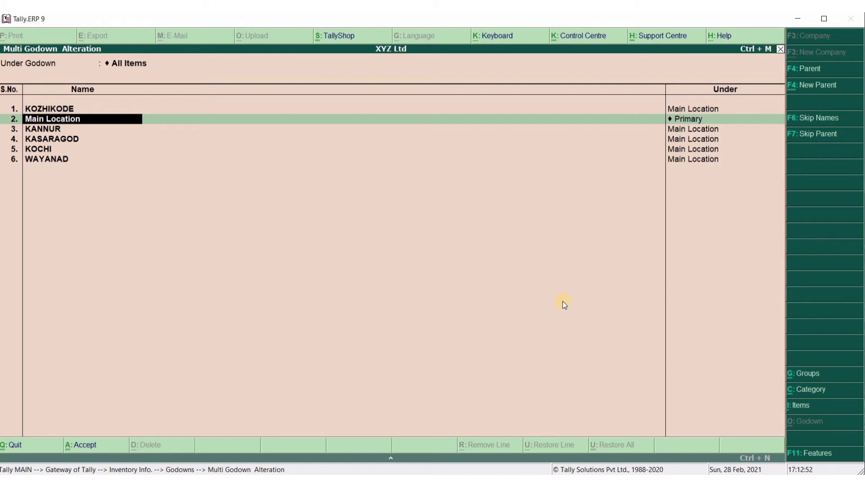
key(ctrl+a)
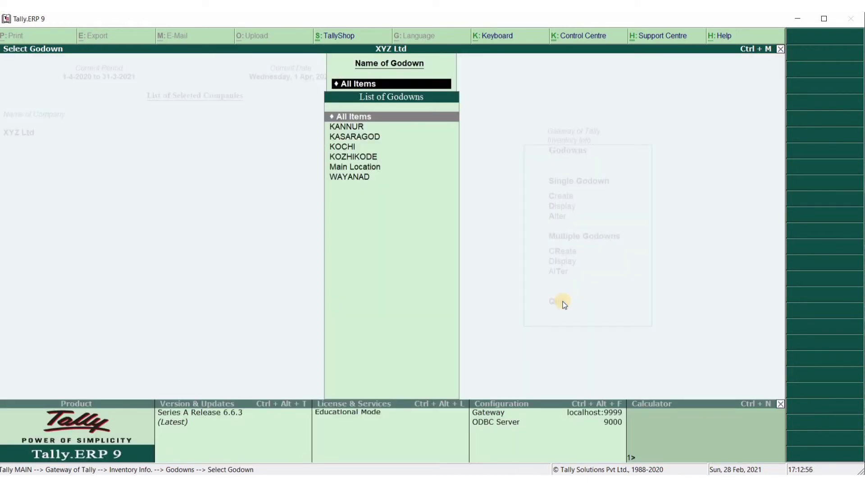
key(Escape)
key(Escape)
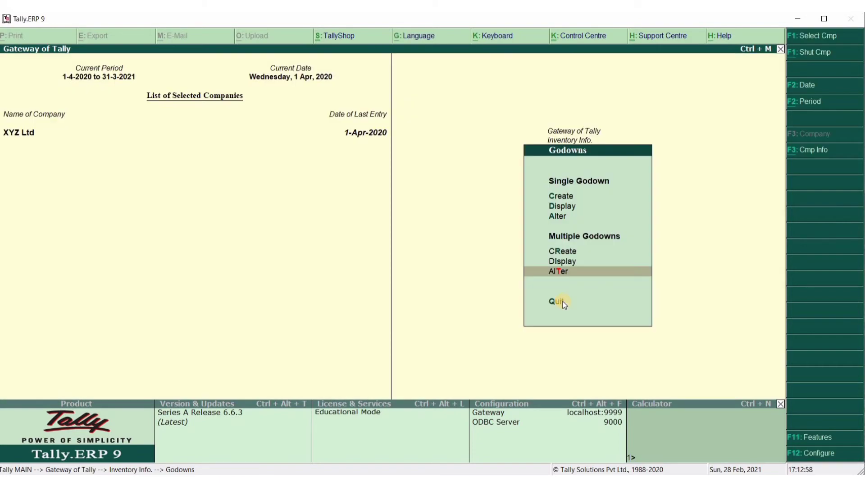
Step: Return to the Gateway of Tally, view the voucher types available for inventory vouchers, and leave the stock journal unsaved
click(564, 304)
click(564, 304)
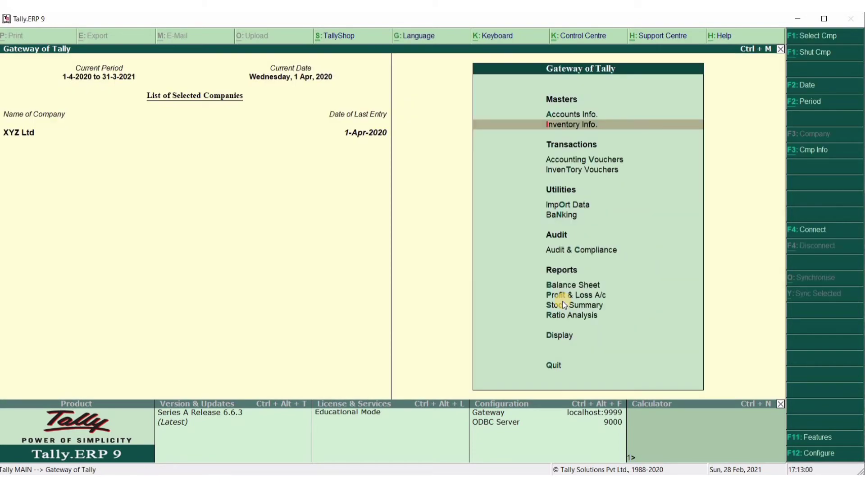
key(Down)
key(Down)
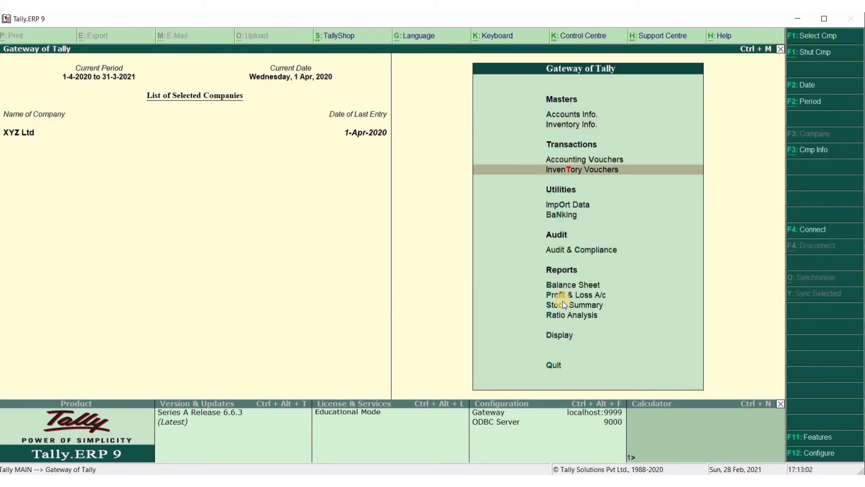
key(Return)
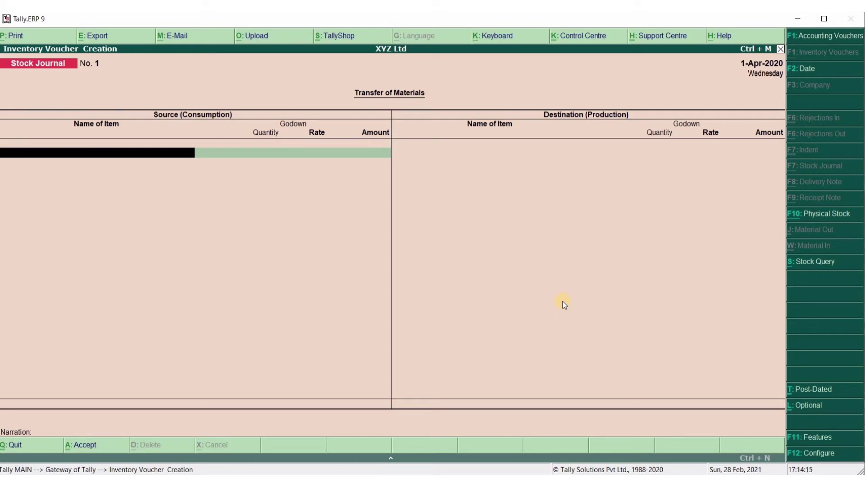
key(Escape)
key(Return)
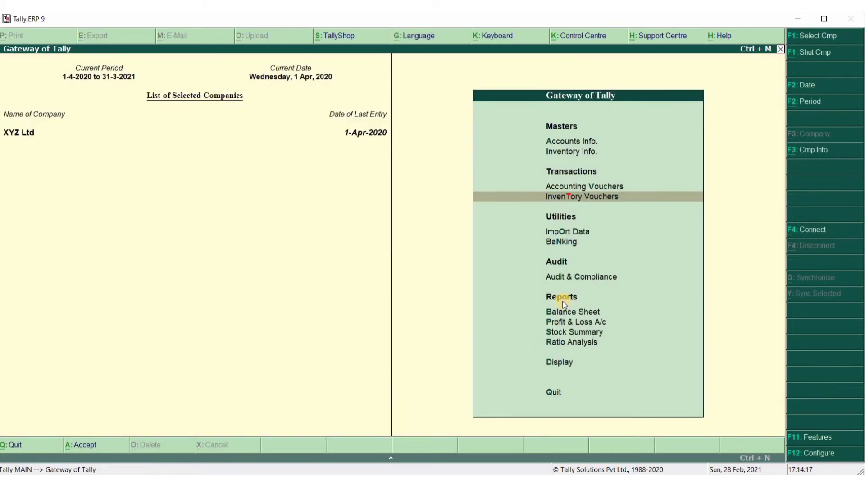
Step: Open the inventory features of XYZ Ltd from the company features
click(822, 452)
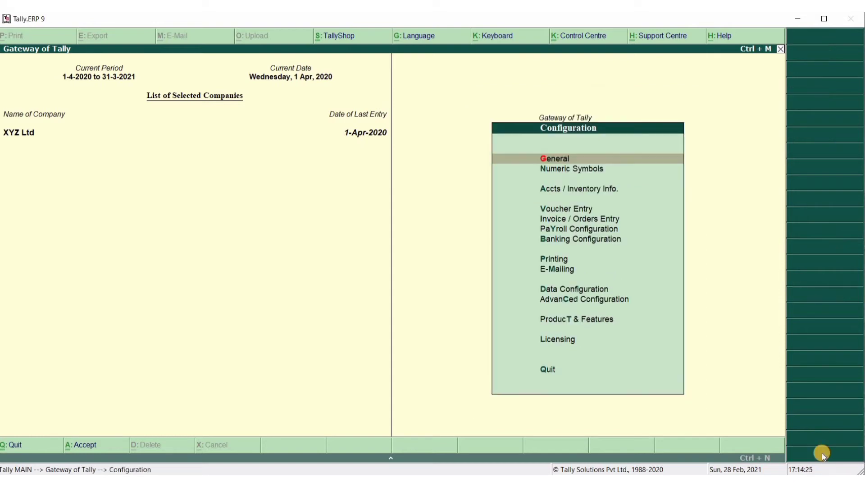
key(Escape)
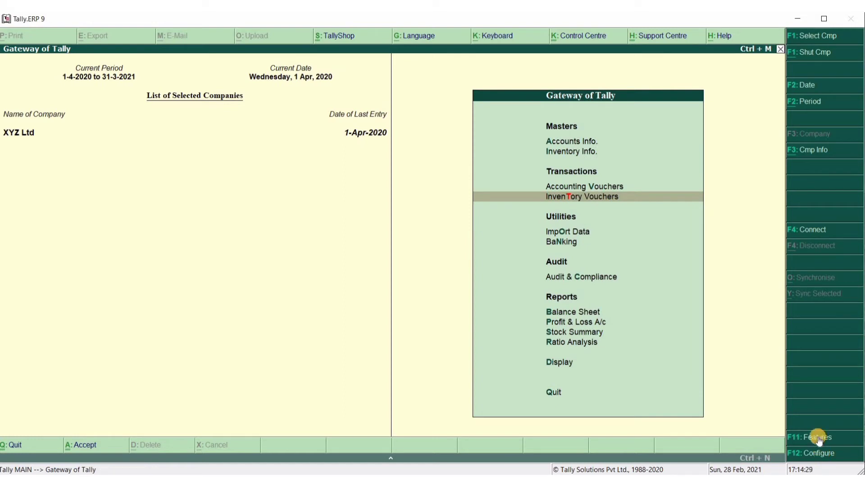
click(819, 437)
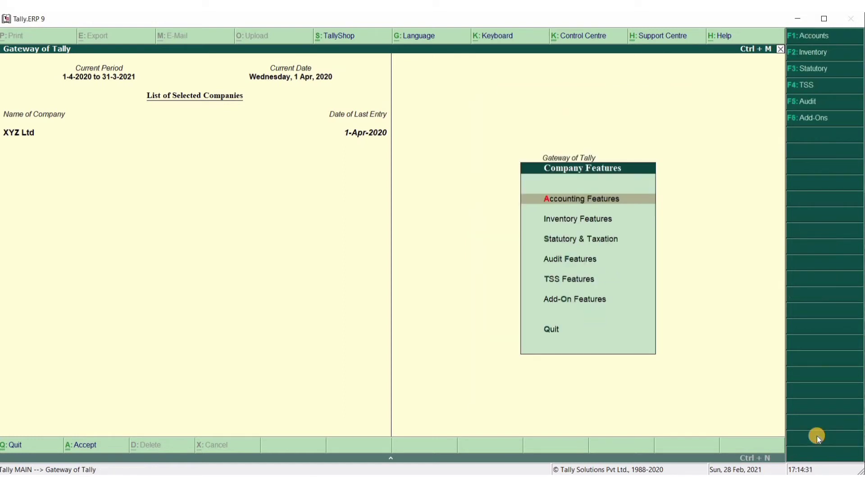
key(Down)
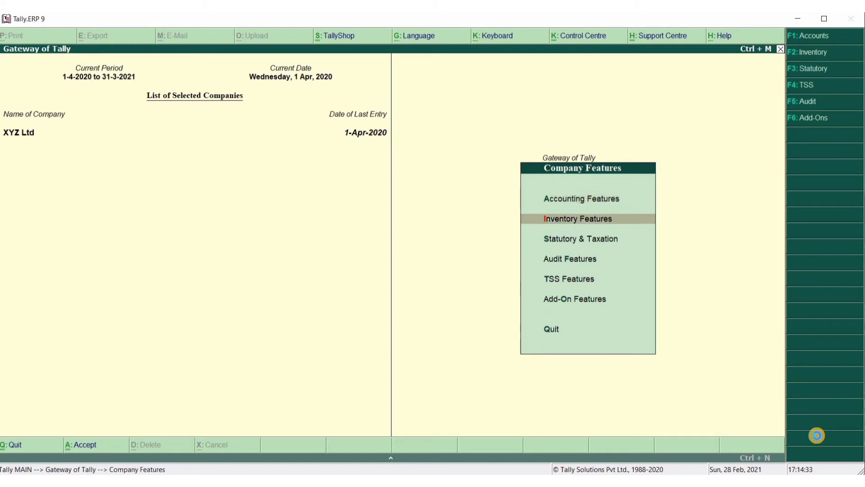
key(Return)
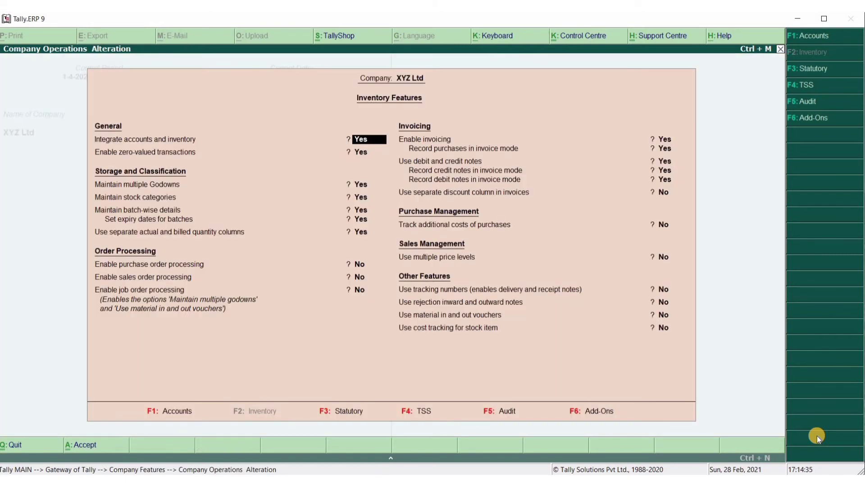
Step: Enable purchase order, sales order and job order processing, keeping the general, storage and classification options at Yes
key(Return)
key(Return)
key(Return)
key(Return)
key(Return)
key(Return)
key(Return)
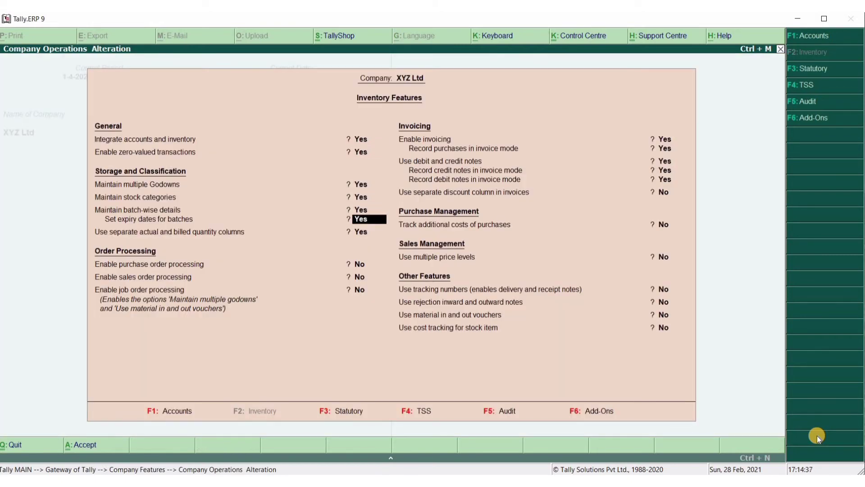
key(Return)
key(Return)
key(Return)
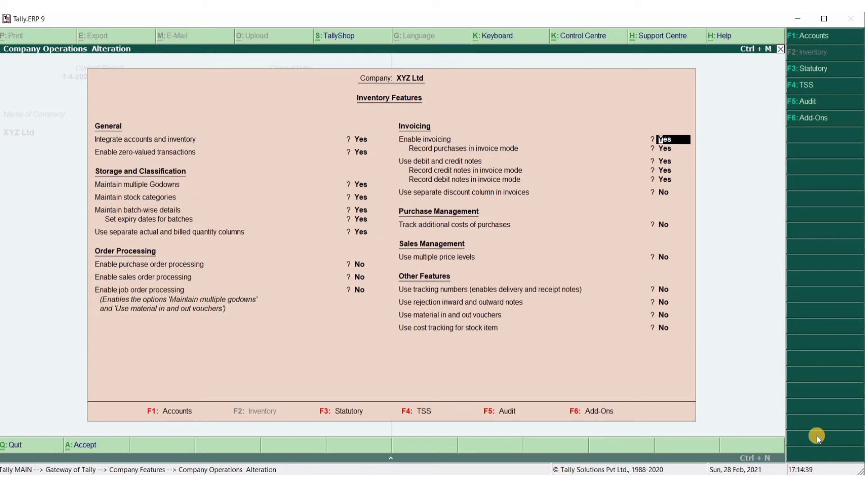
key(Up)
key(Up)
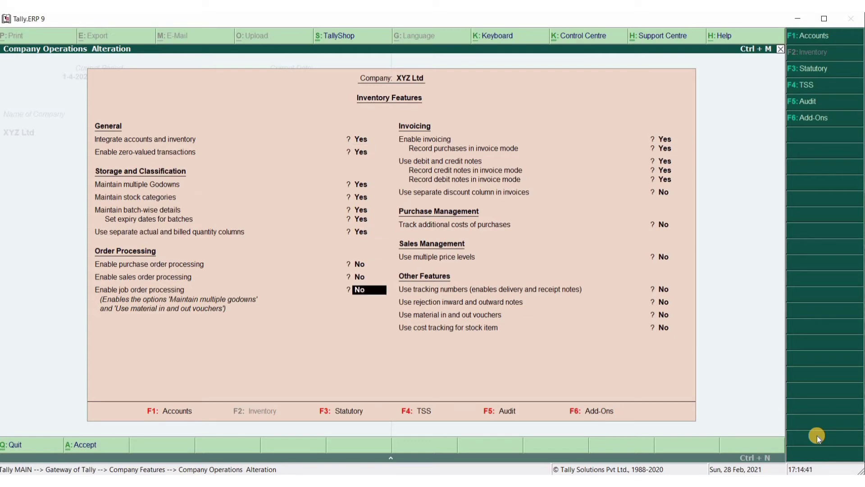
key(Up)
text(y)
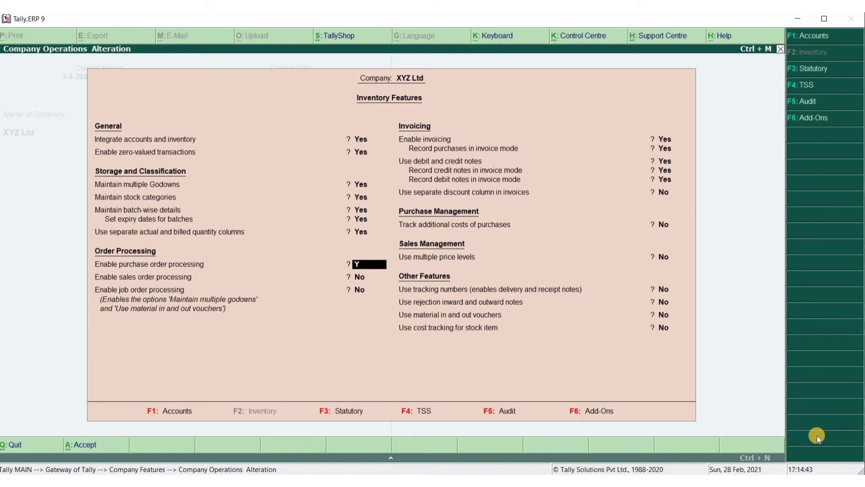
key(Return)
text(y)
key(Return)
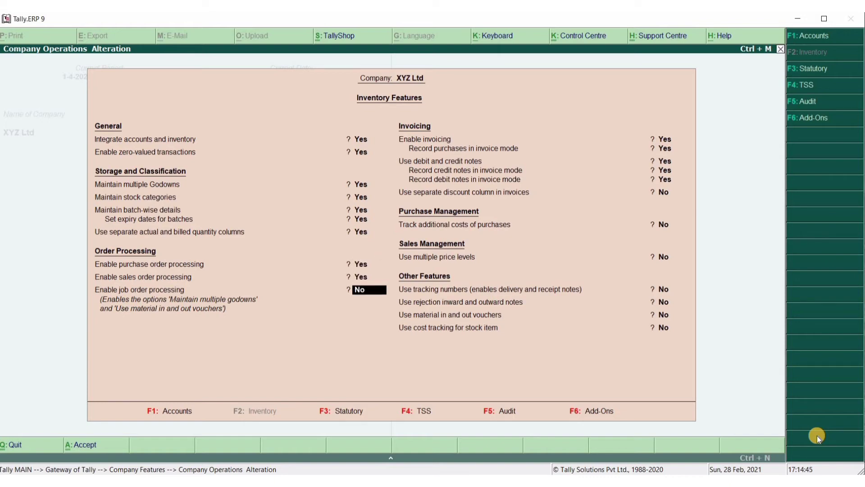
text(y)
key(Return)
Step: Keep the invoicing, debit note and credit note options at Yes and the separate discount column at No
key(Return)
key(Return)
key(Return)
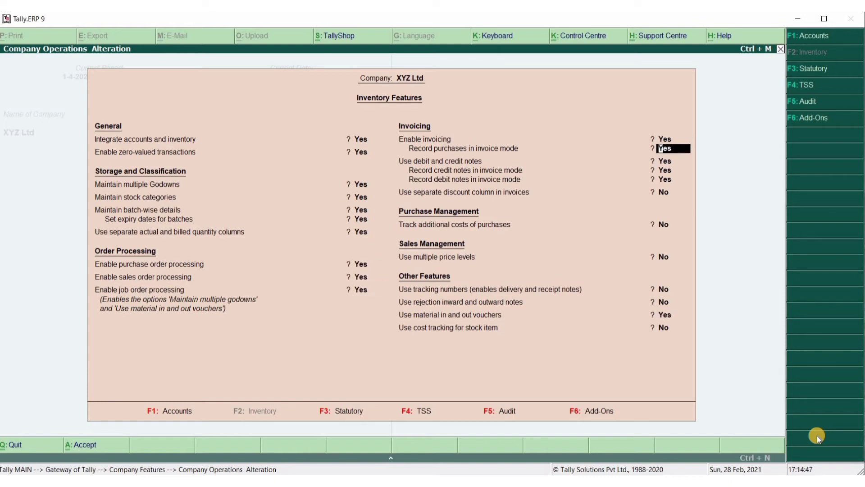
key(Return)
key(Return)
key(Return)
key(Return)
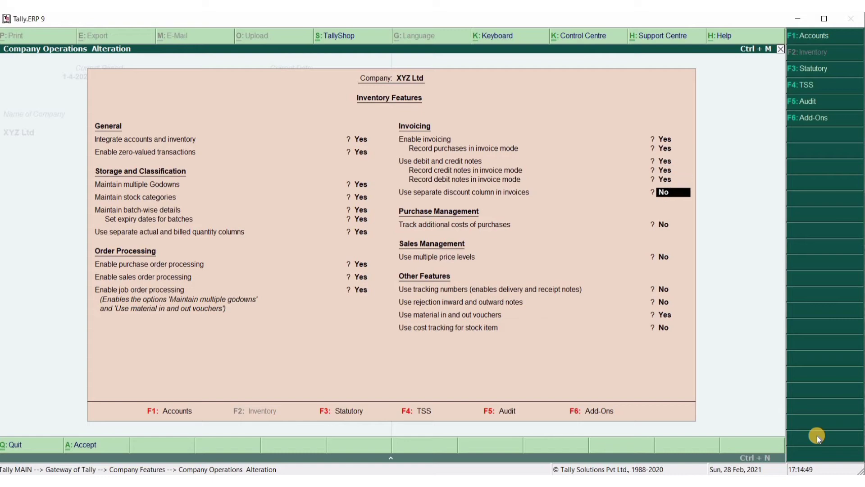
key(Return)
Step: Enable tracking numbers, rejection inward and outward notes, material in and out vouchers and stock item cost tracking, and save the inventory features
text(y)
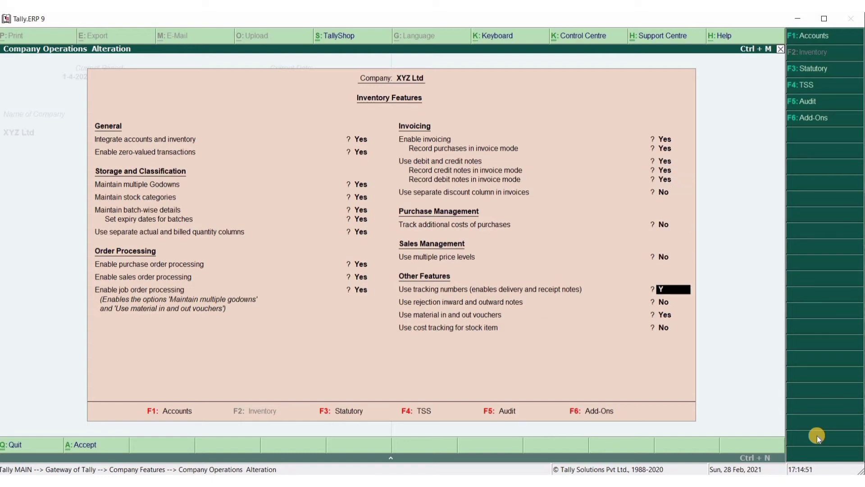
key(Return)
text(y)
key(Return)
text(y)
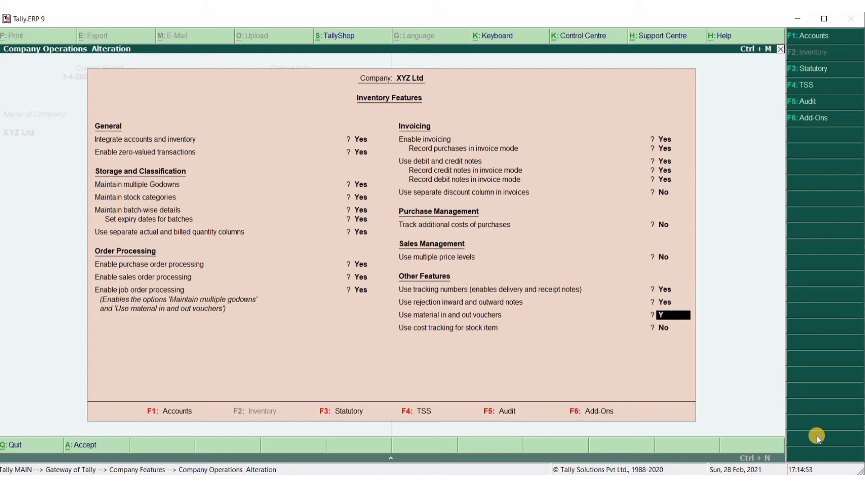
key(Return)
text(y)
key(Return)
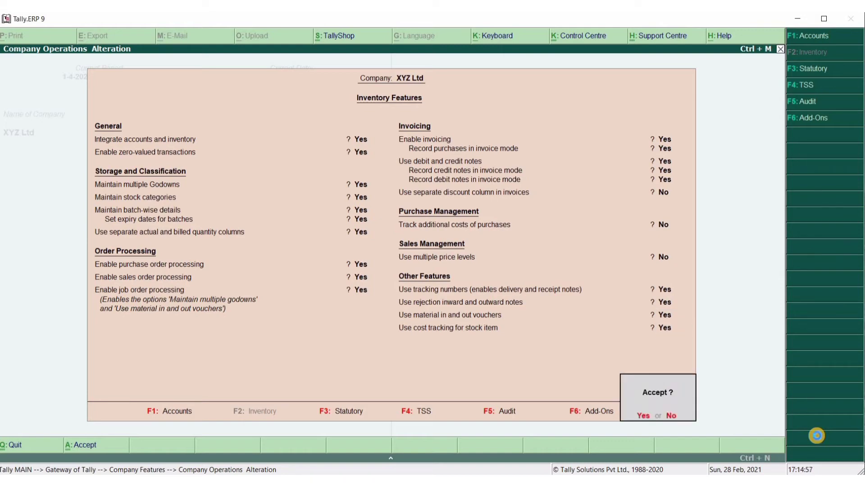
key(y)
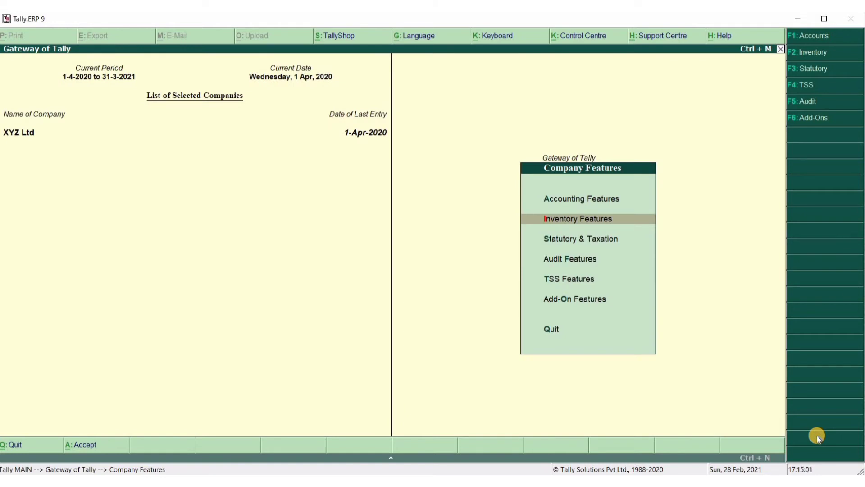
Step: Leave the company features and open a new purchase order through the inventory and order vouchers
key(Escape)
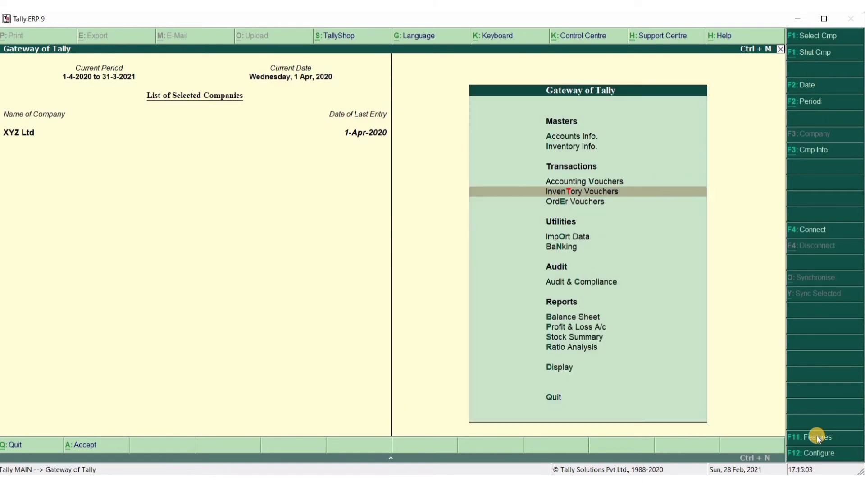
key(Return)
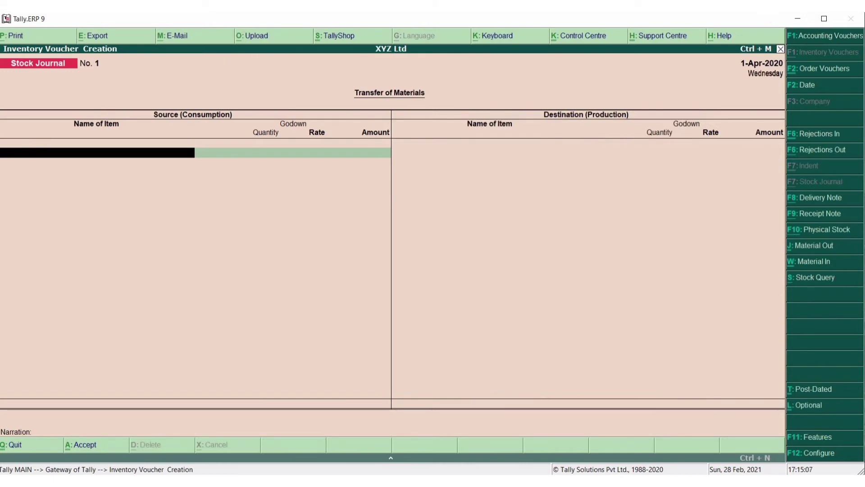
click(832, 68)
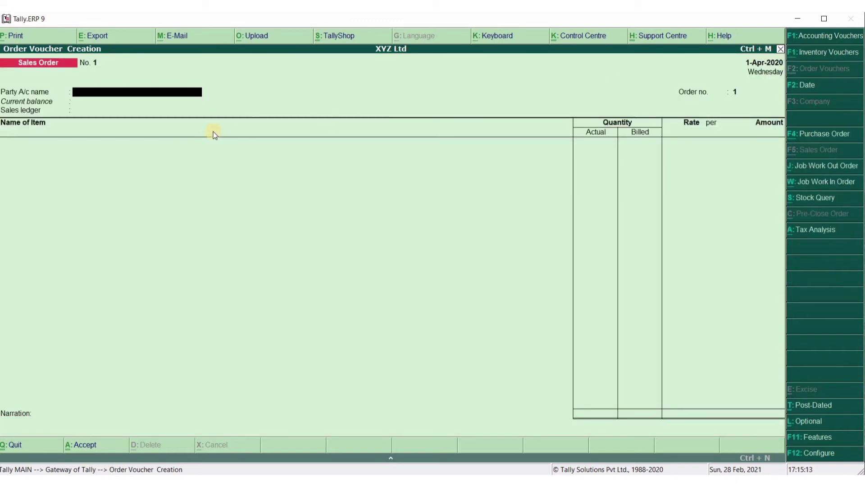
click(812, 136)
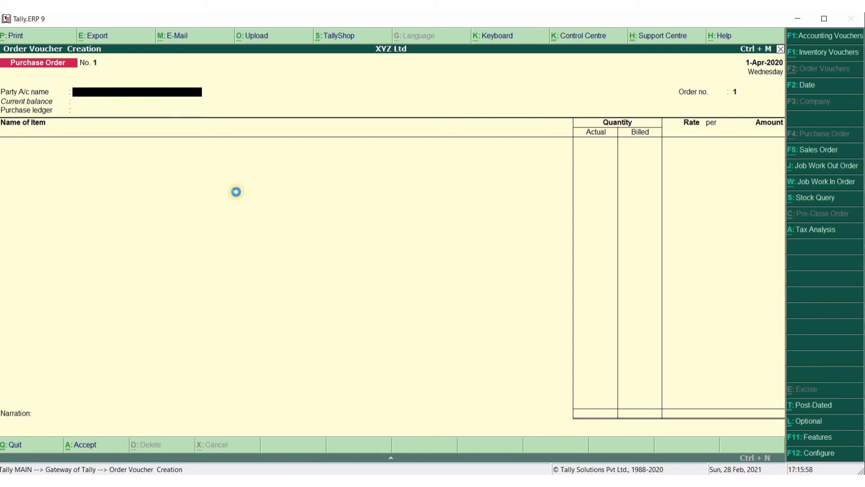
key(Return)
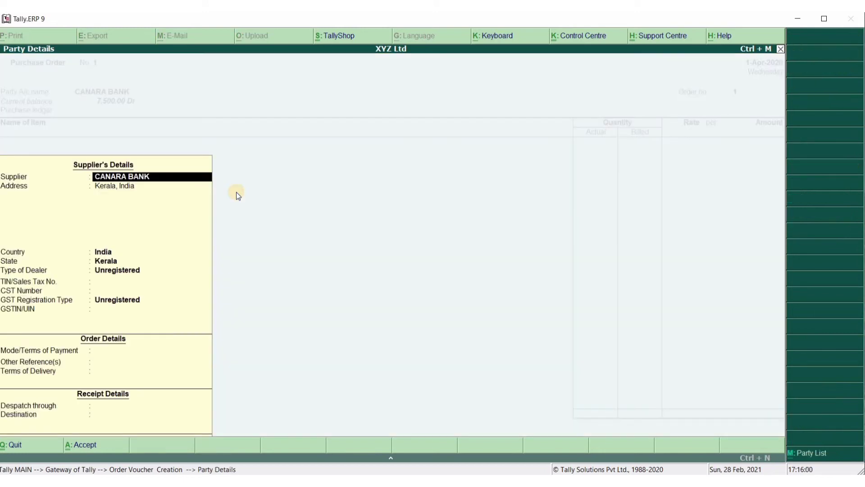
key(Escape)
key(Escape)
key(Return)
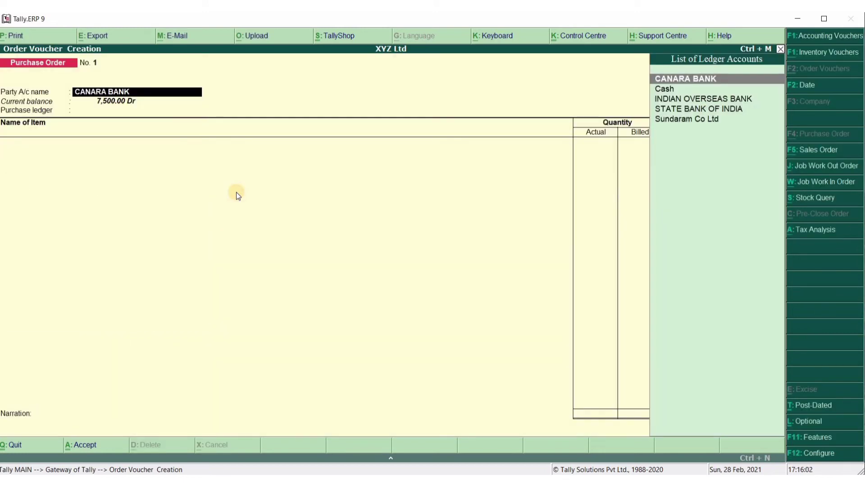
Step: Choose Sundaram Co Ltd as the party account of the purchase order
key(Down)
key(Down)
key(Down)
key(Down)
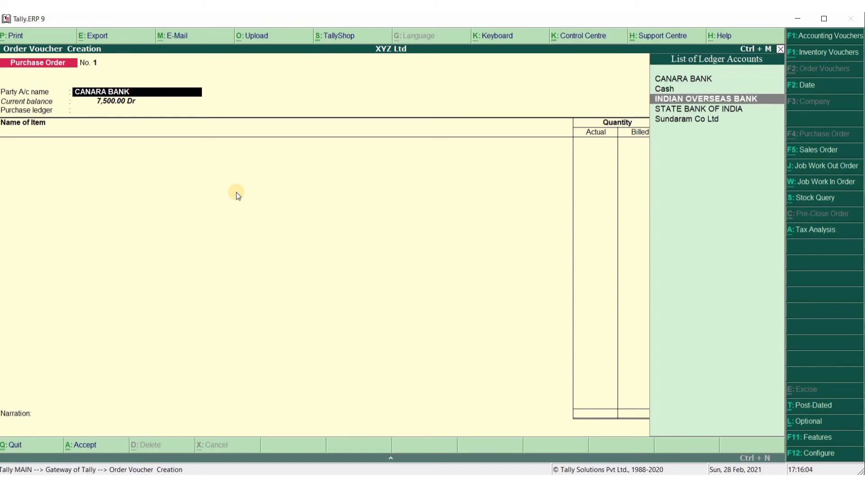
key(Return)
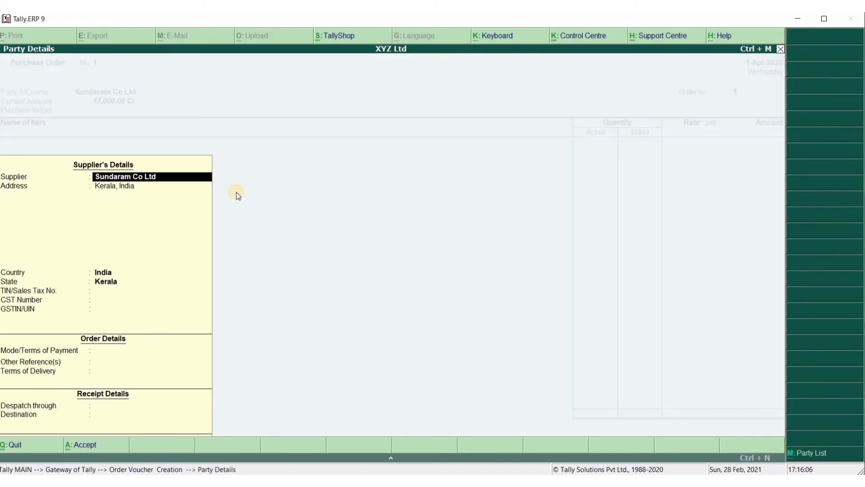
Step: Accept the supplier's details with the order and receipt details blank, and choose Purchase as the purchase ledger
key(Return)
key(Return)
key(Return)
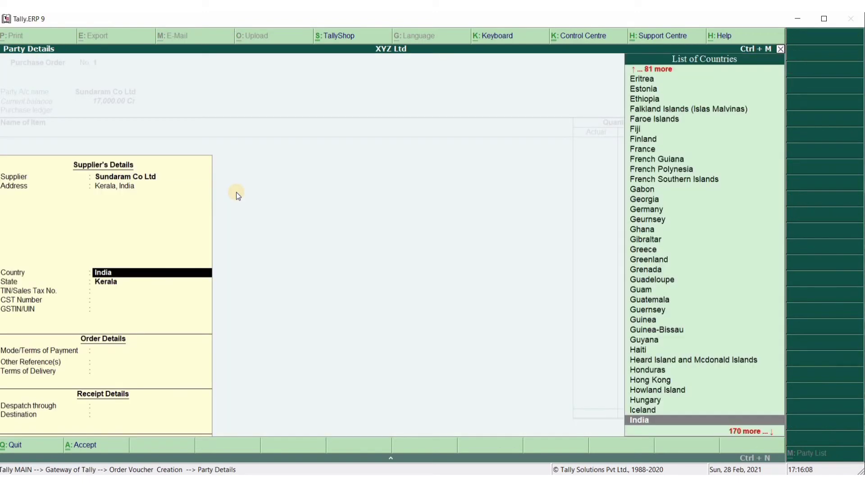
key(Return)
key(Return)
key(Return)
key(Return)
key(Return)
key(Return)
key(Return)
key(Return)
key(Return)
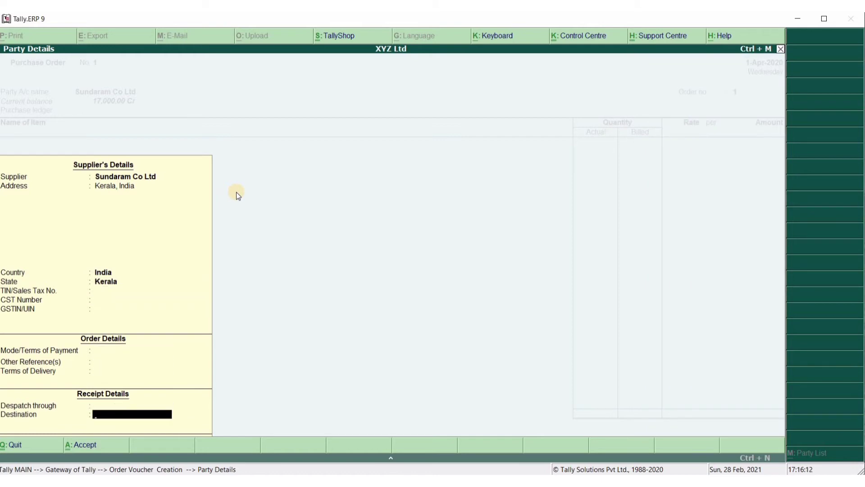
key(Return)
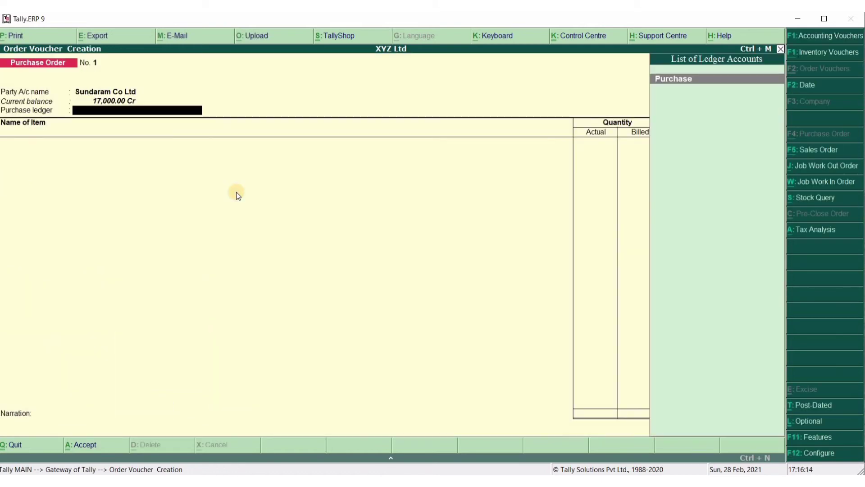
key(Return)
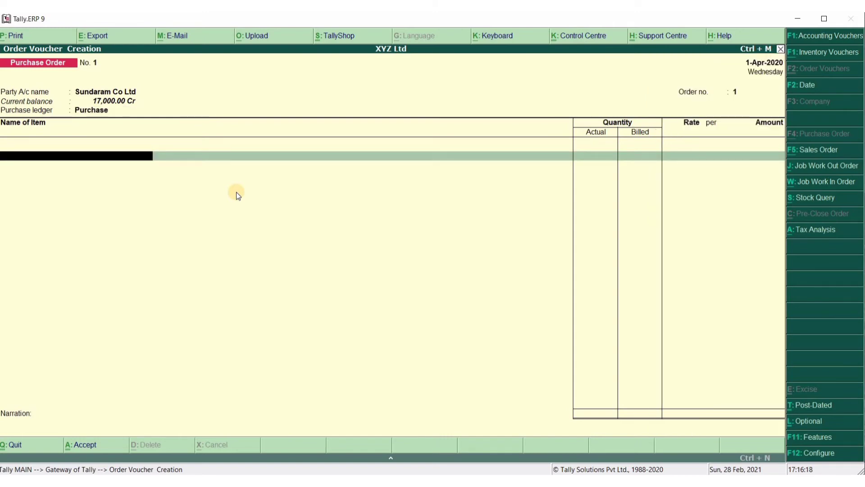
Step: Add LED TV to the purchase order, due 1-Apr-2020 at Main Location, with quantity 1 Nos at a rate of 20,000.00
text(L)
key(Return)
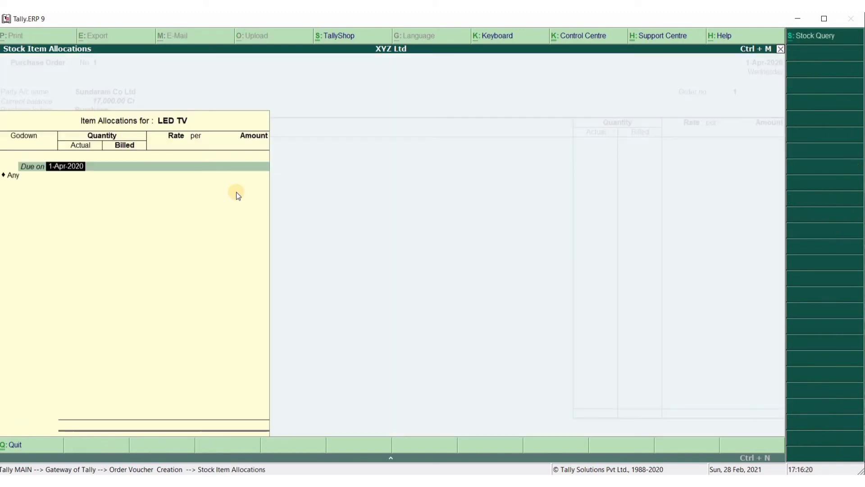
key(Return)
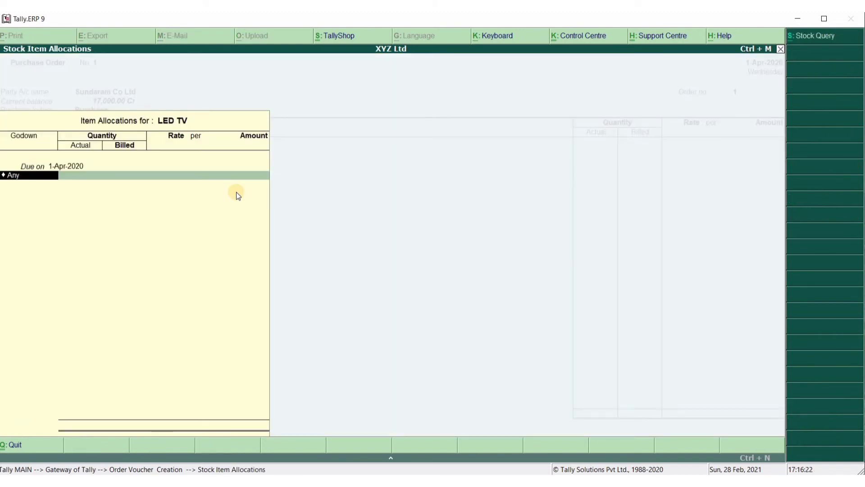
key(Down)
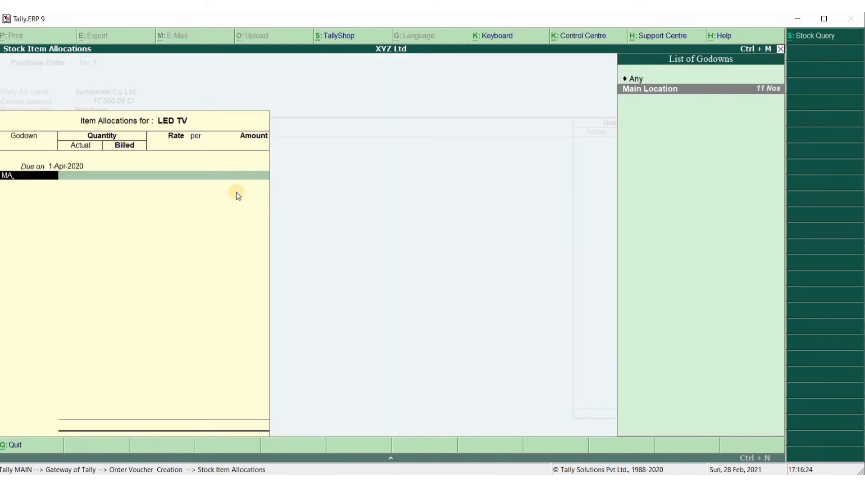
key(Return)
text(1)
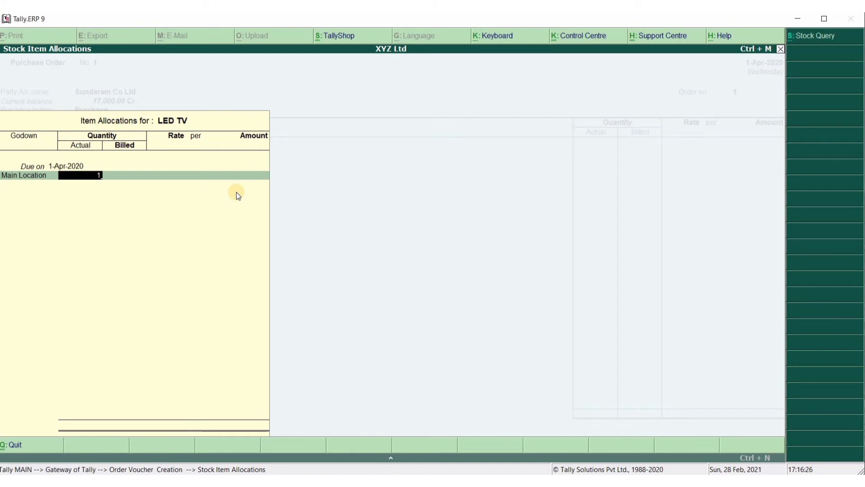
key(Return)
key(Return)
key(Return)
key(Return)
key(Return)
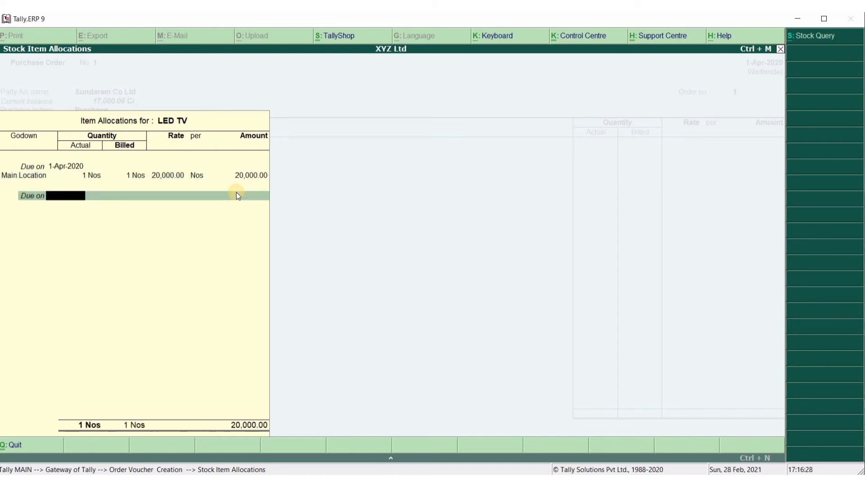
Step: End the item allocations and item list, leave the narration blank and save the purchase order
key(Return)
key(Return)
key(Return)
key(Return)
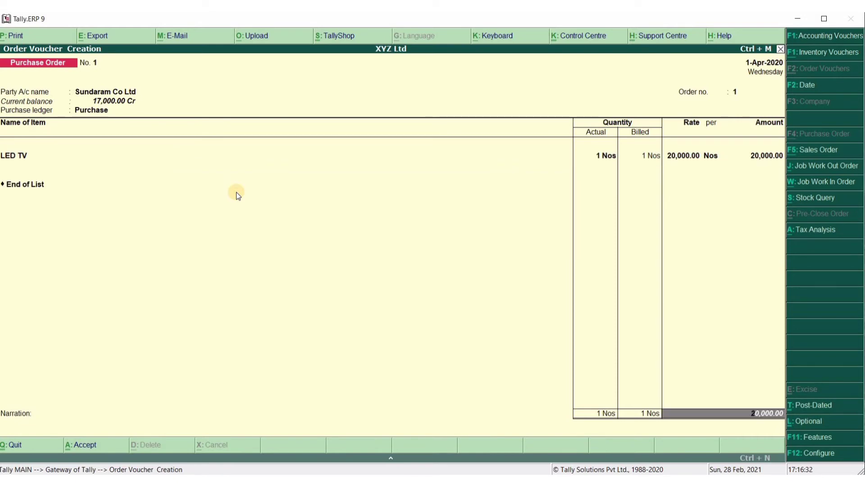
key(Return)
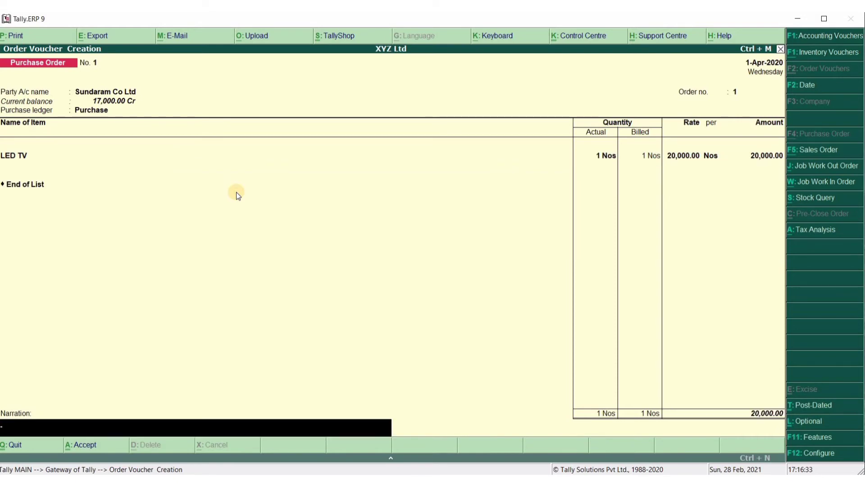
key(Return)
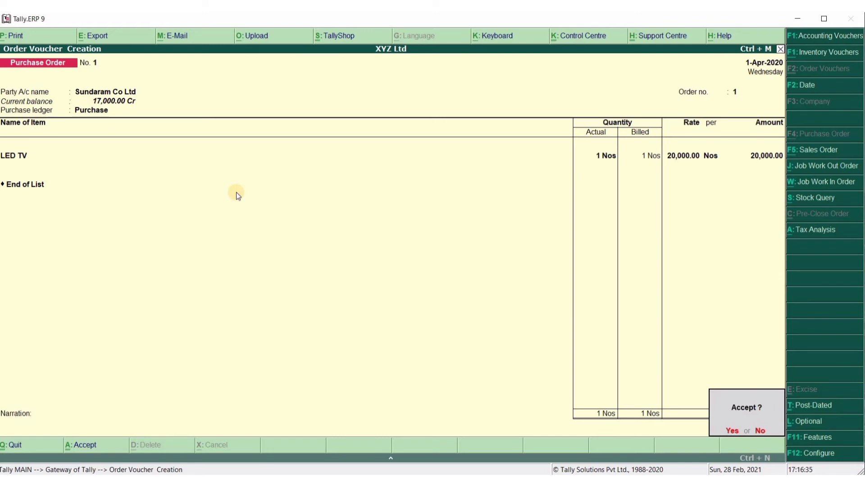
key(Return)
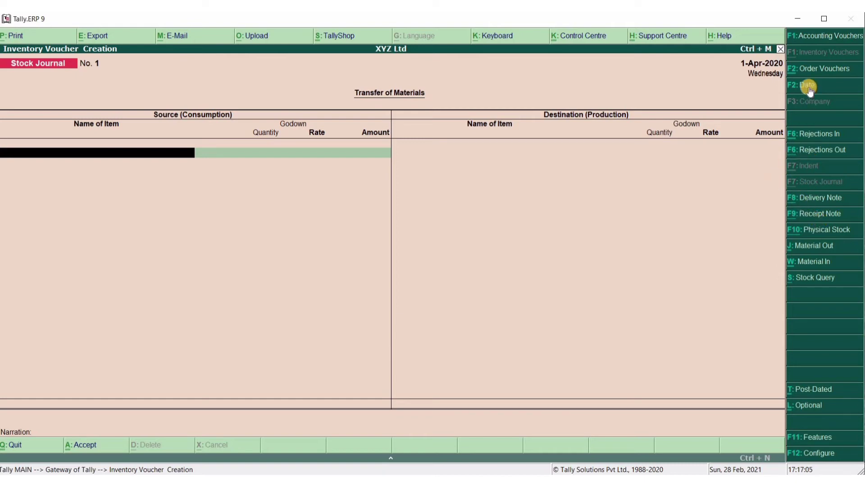
Step: Start a sales order for Sundaram Co Ltd with the Sales ledger, accepting the buyer's details and leaving the tax classification blank
click(810, 69)
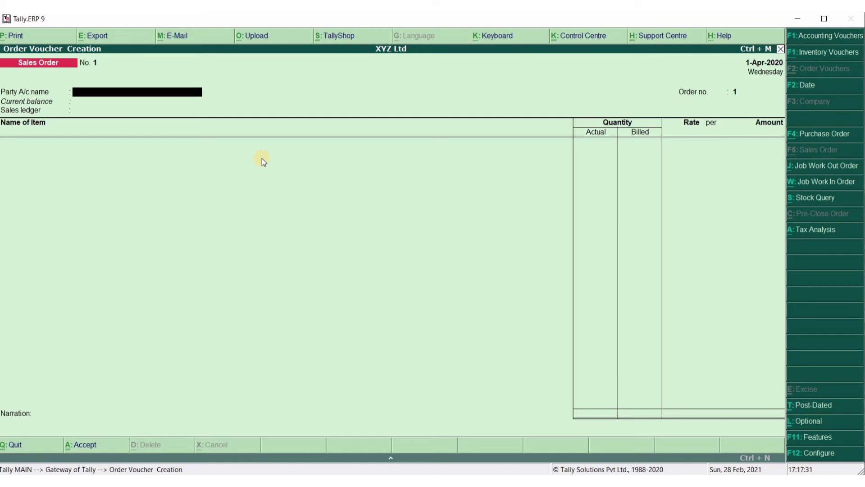
text(S)
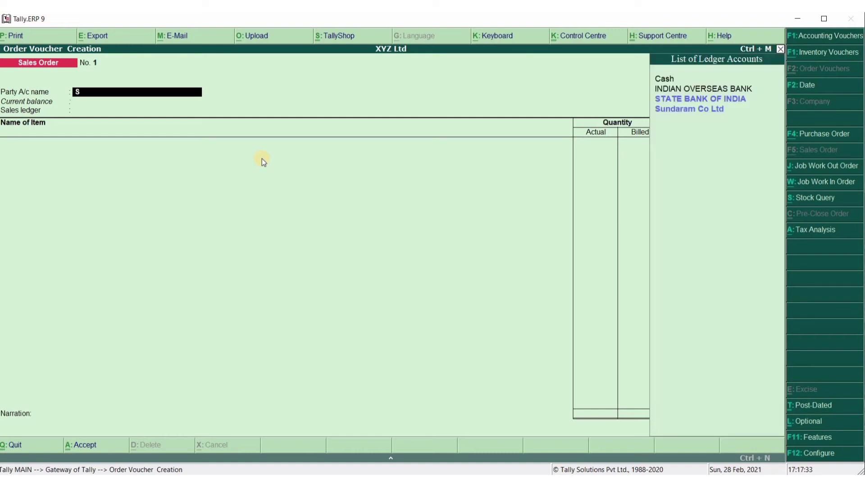
text(u)
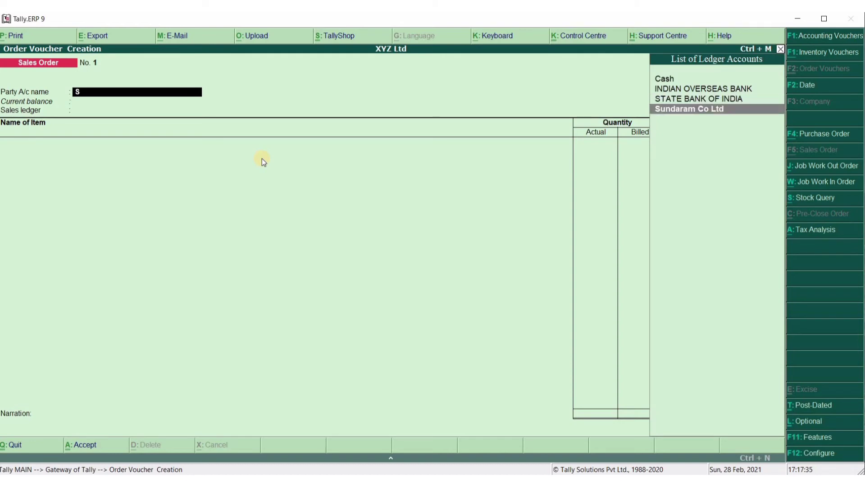
key(Return)
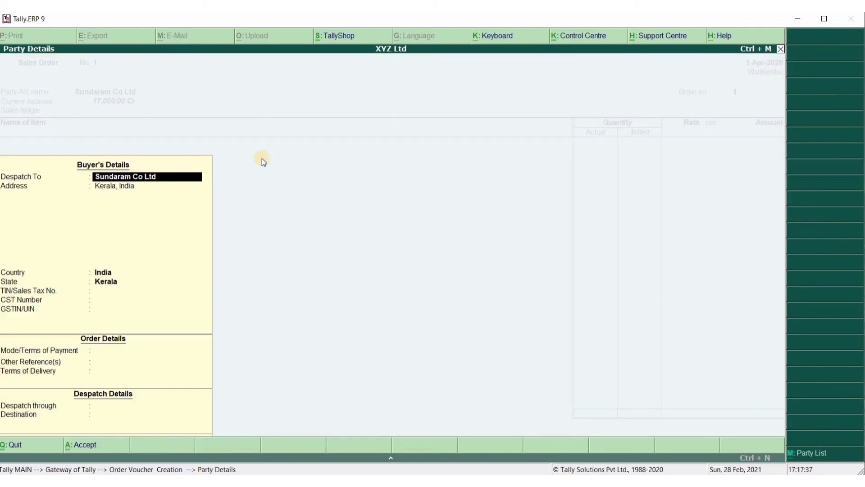
key(ctrl+a)
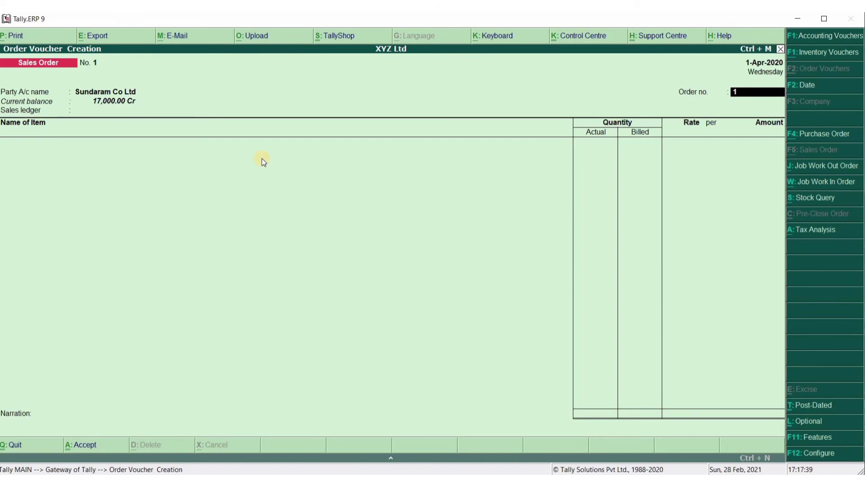
key(Return)
key(Return)
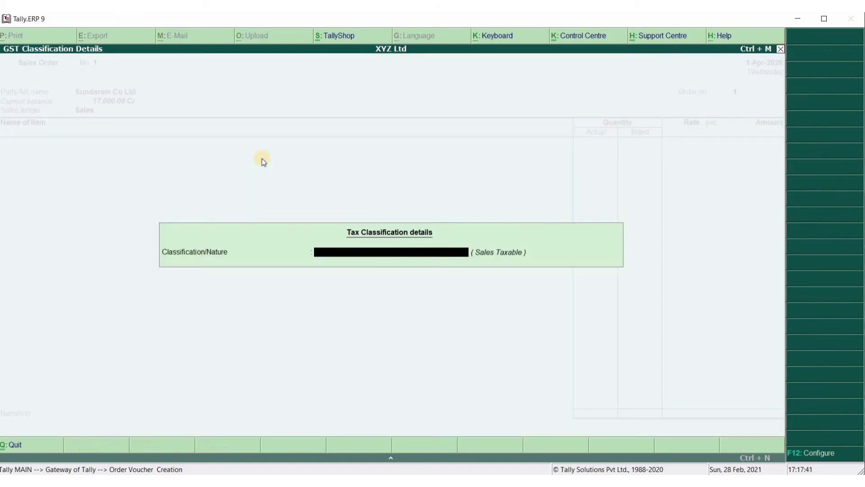
key(Return)
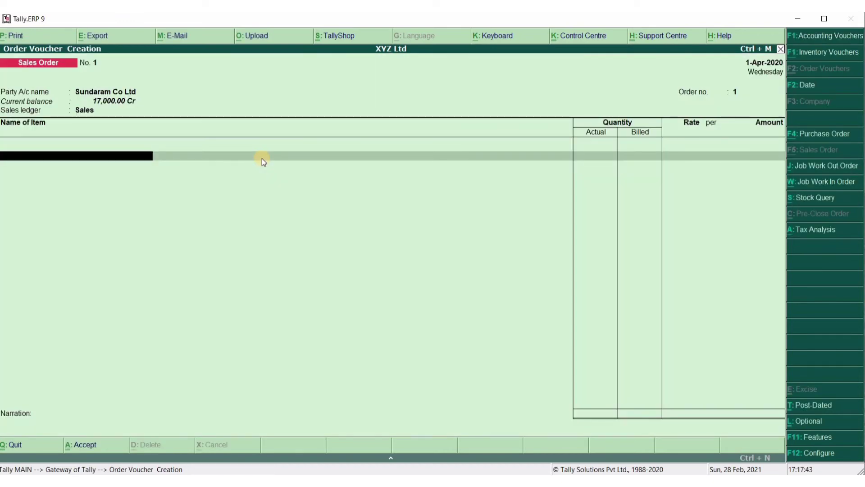
Step: Add Table Fan to the sales order, due 1-Apr-2020, and allocate it to the KASARAGOD godown
text(L)
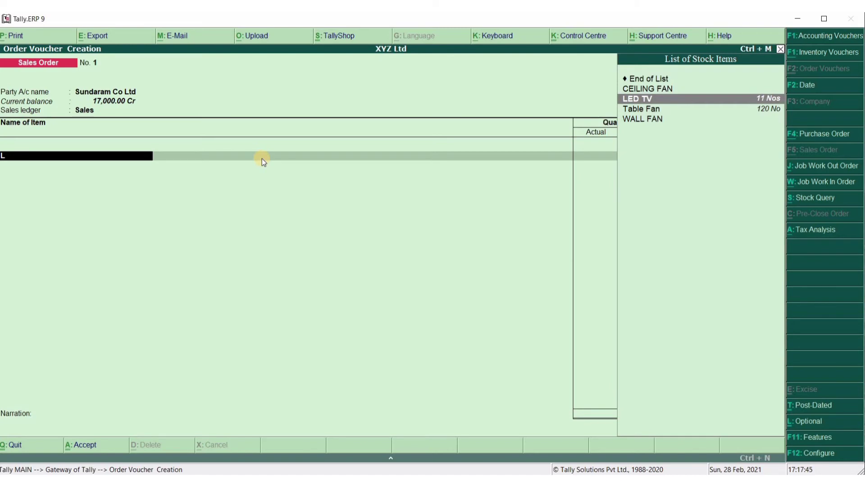
key(Down)
key(Return)
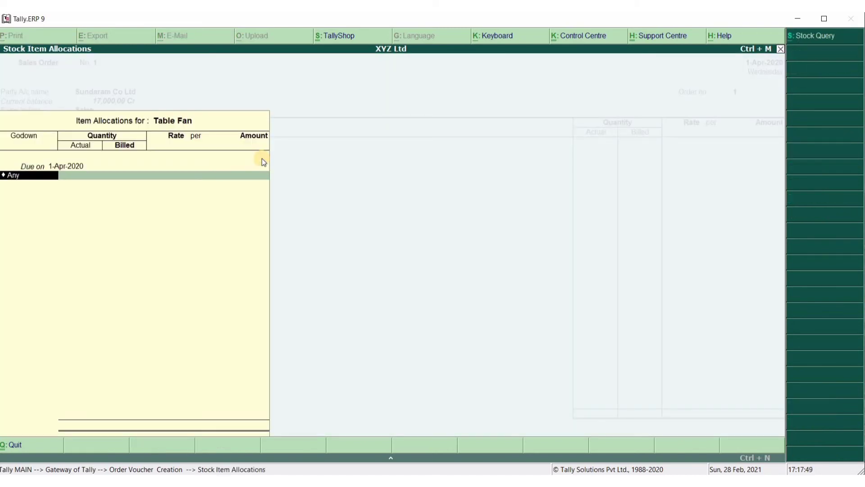
text(K)
key(Down)
key(Down)
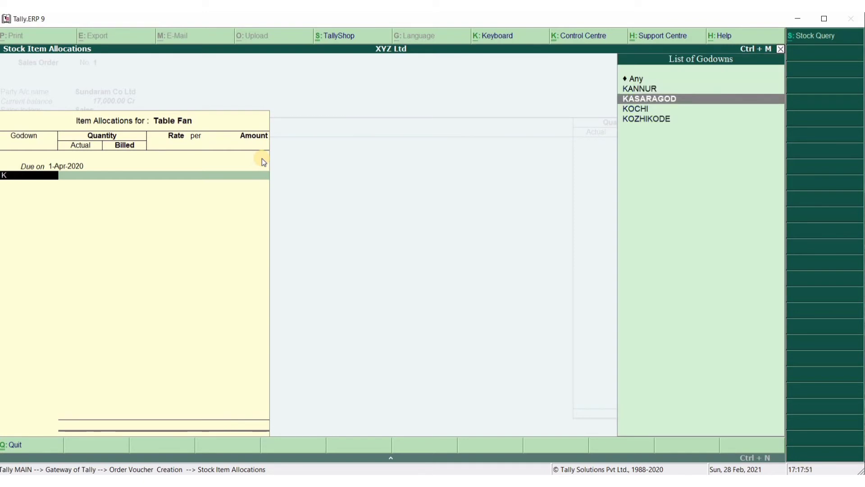
key(Return)
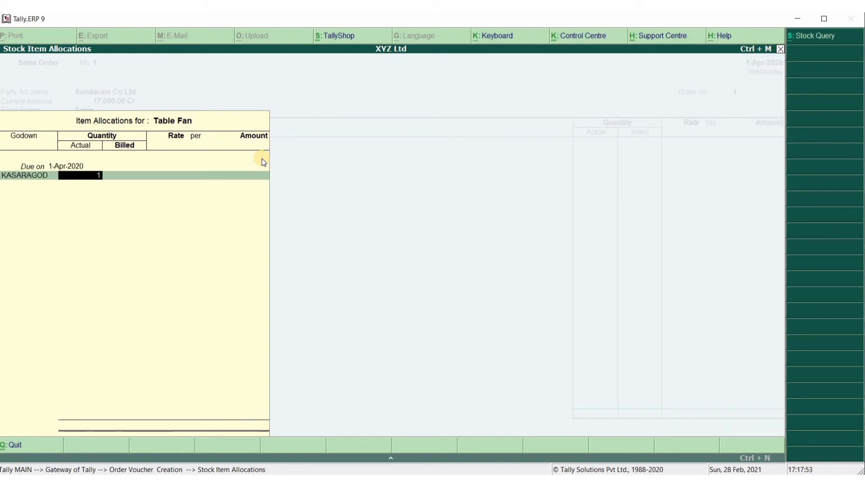
Step: Set the Table Fan's actual and billed quantity to 1 No, leaving the rate and amount blank
key(Return)
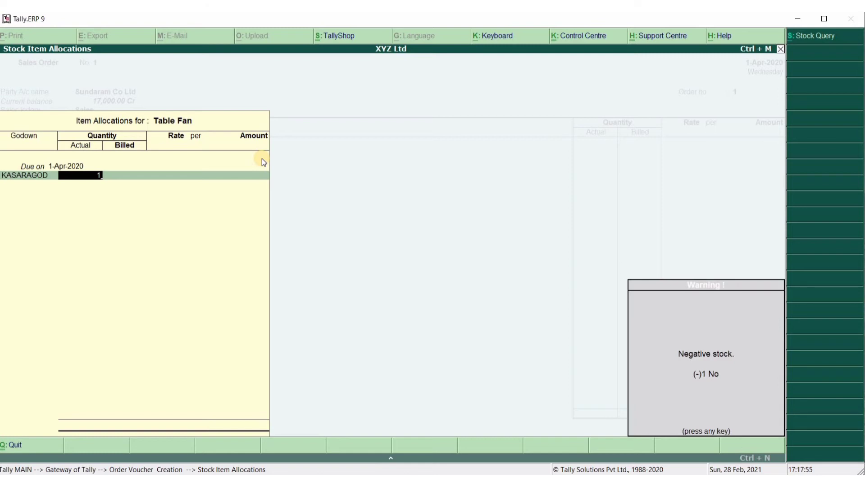
key(Return)
key(Return)
key(Return)
key(Return)
key(Return)
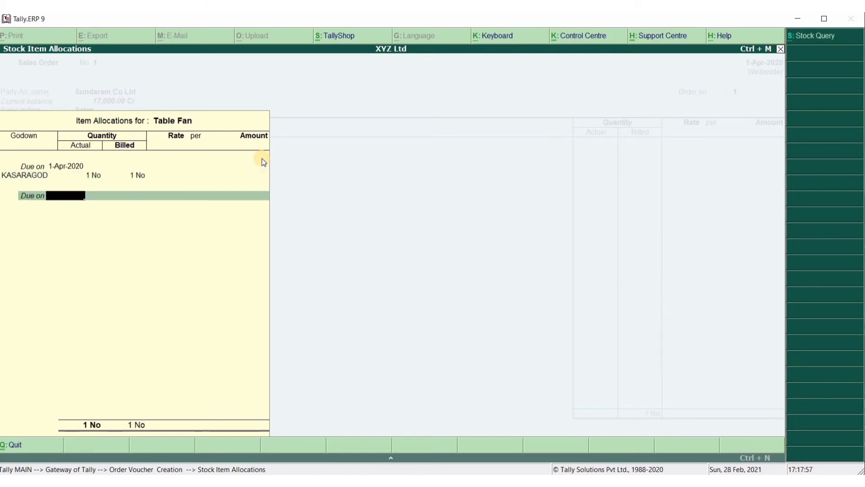
Step: End the item allocations and item list, leave the narration blank and save the sales order
key(Return)
key(Return)
key(Return)
key(Return)
key(Return)
key(Return)
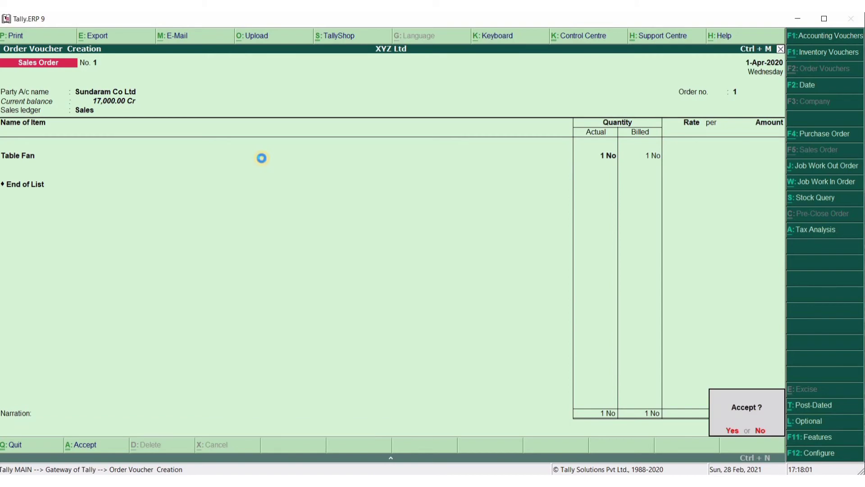
key(Return)
Step: Start a Rejections Out inventory voucher for Sundaram Co Ltd, accepting the supplier's name and leaving the address blank
key(alt+F7)
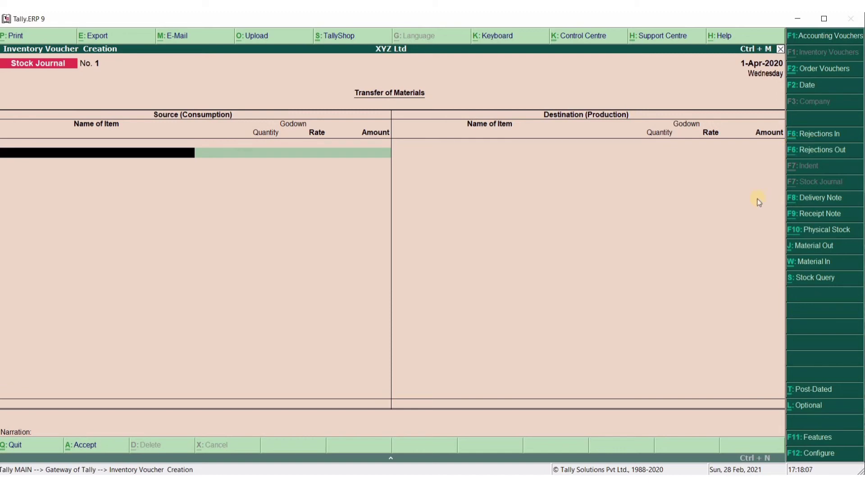
click(822, 151)
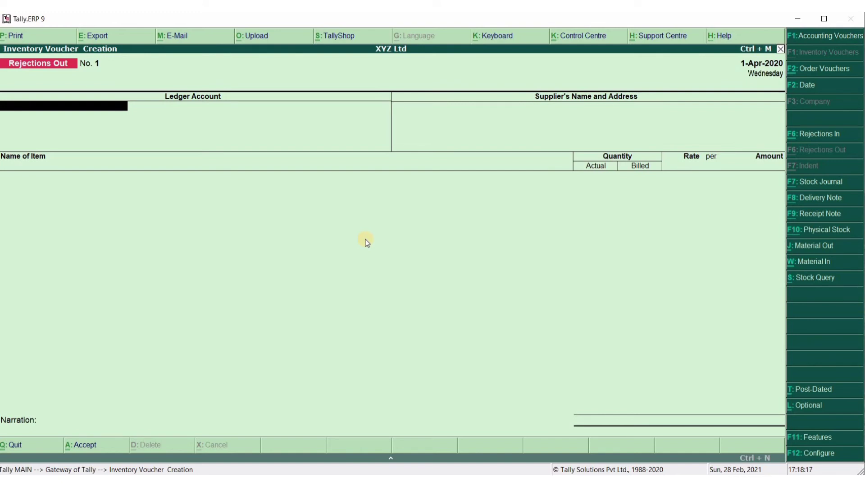
text(S)
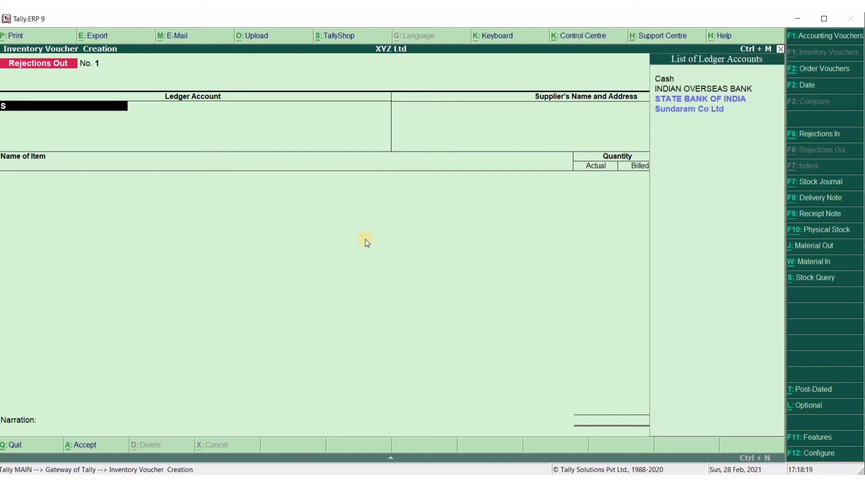
key(Down)
key(Return)
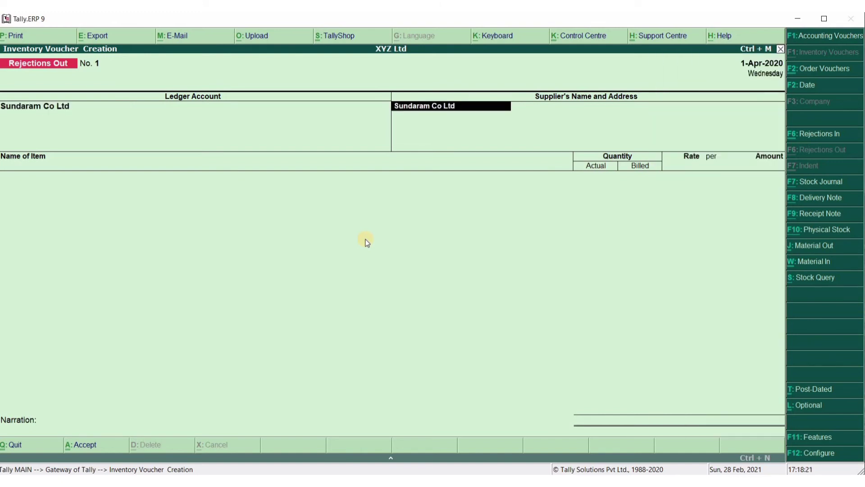
key(Return)
key(Return)
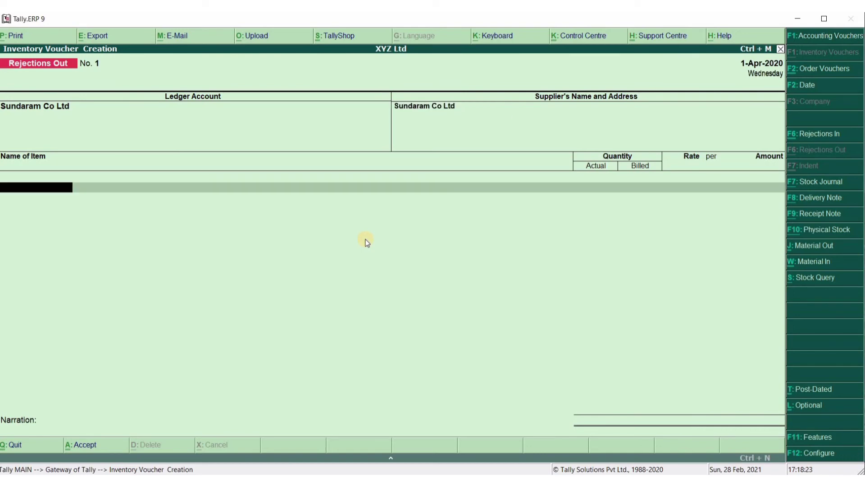
Step: Add LED TV to the Rejections Out voucher with tracking number 1, order Not Applicable, godown KASARAGOD and 1 Nos at 20,000.00
text(L)
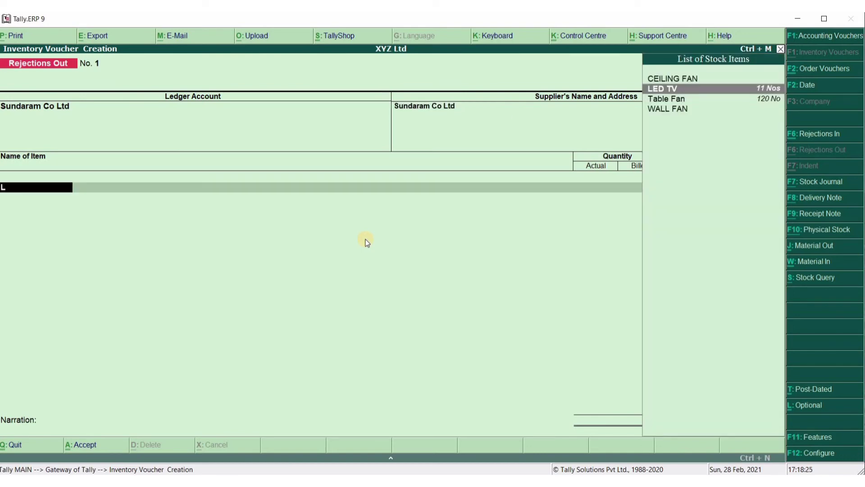
key(Return)
key(Return)
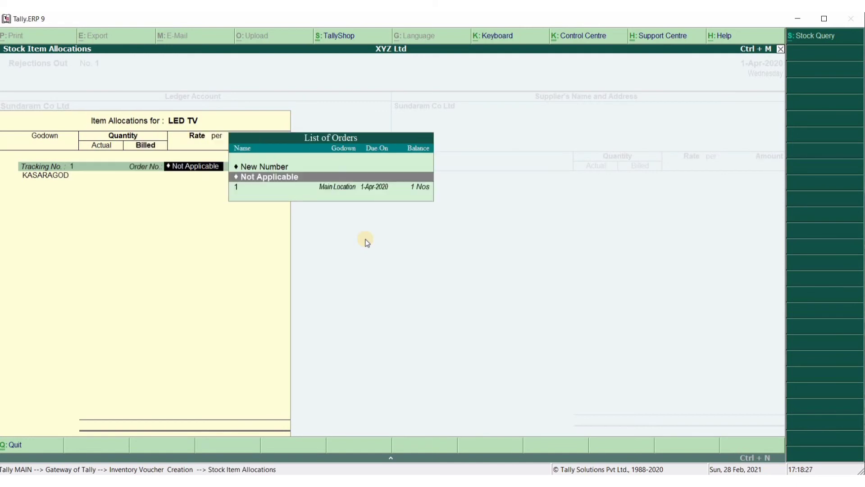
key(Return)
key(Return)
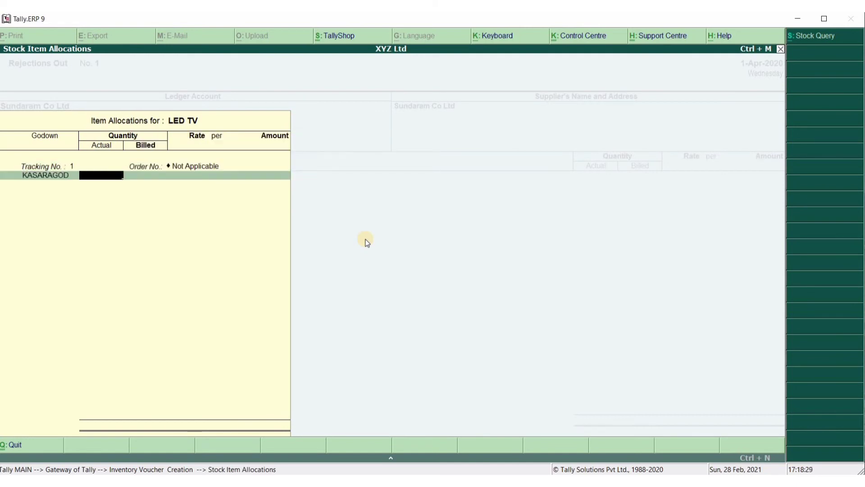
text(1)
key(Return)
key(Return)
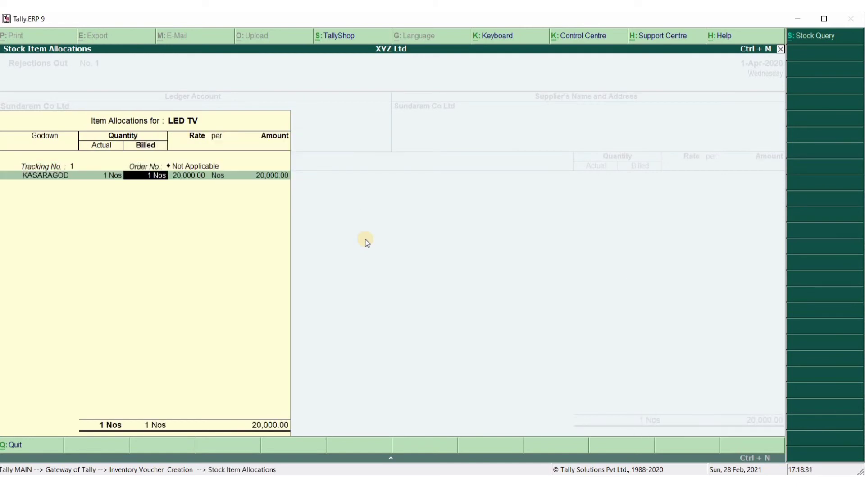
key(Return)
key(Return)
key(Return)
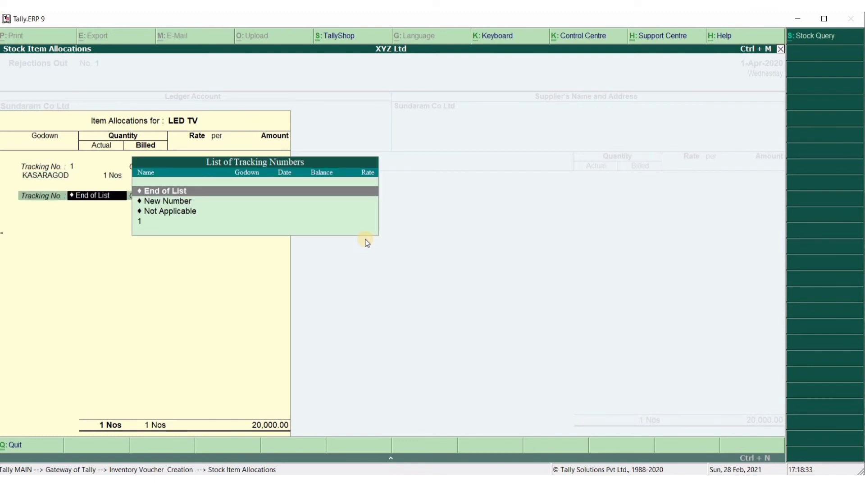
Step: End the tracking and item lists, leave the narration blank and save the Rejections Out voucher
key(Return)
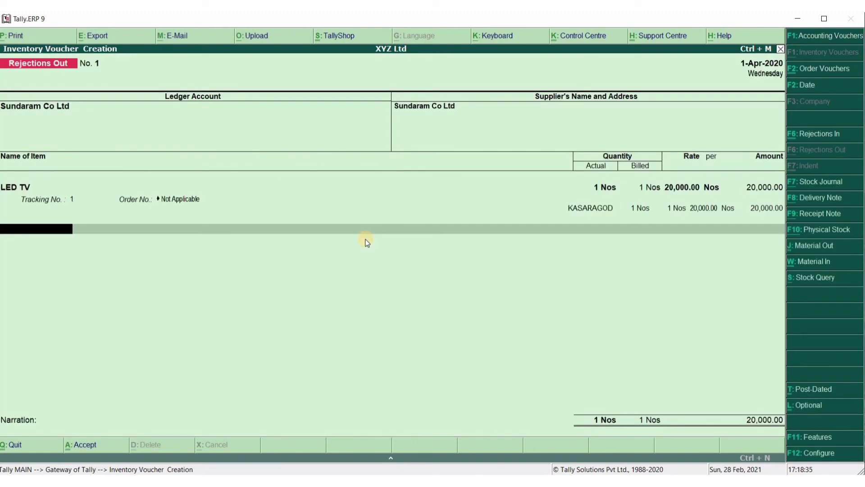
key(Return)
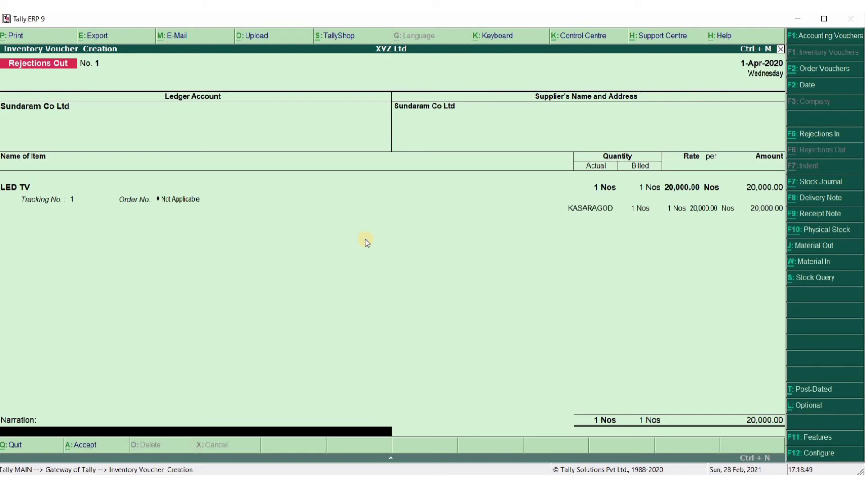
key(Return)
key(Return)
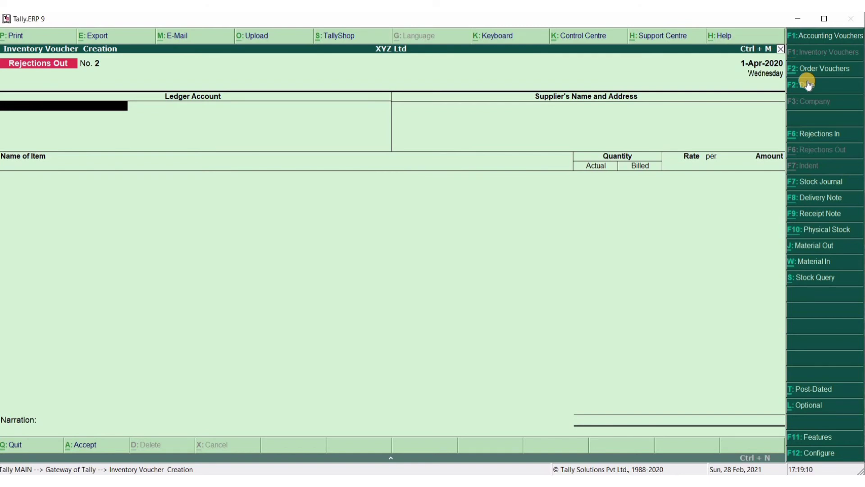
Step: Start a Rejections In voucher for Sundaram Co Ltd, accepting the customer's name and leaving the address blank
click(823, 135)
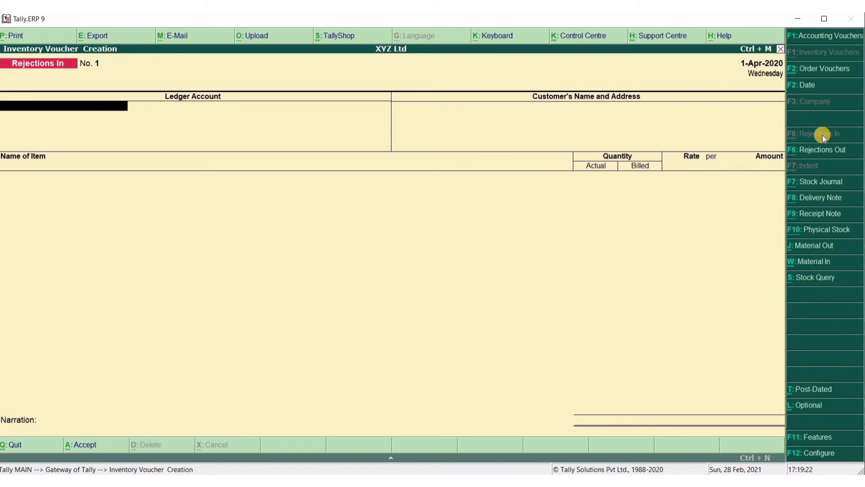
text(S)
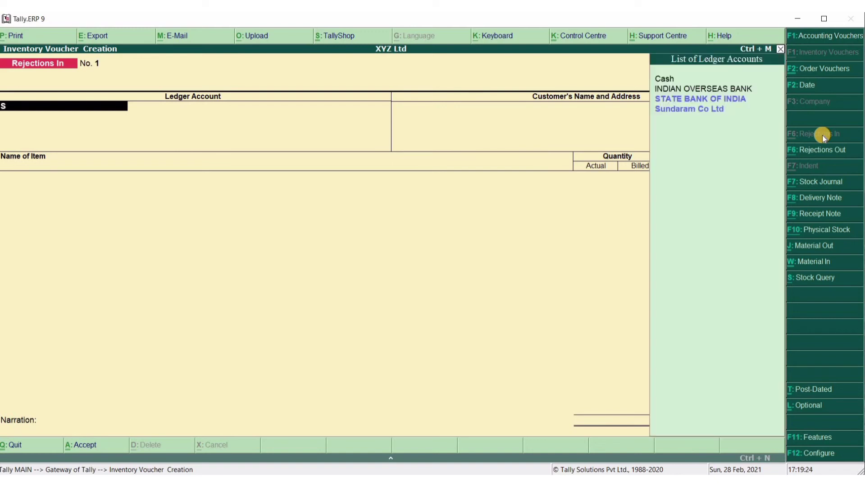
key(Down)
key(Return)
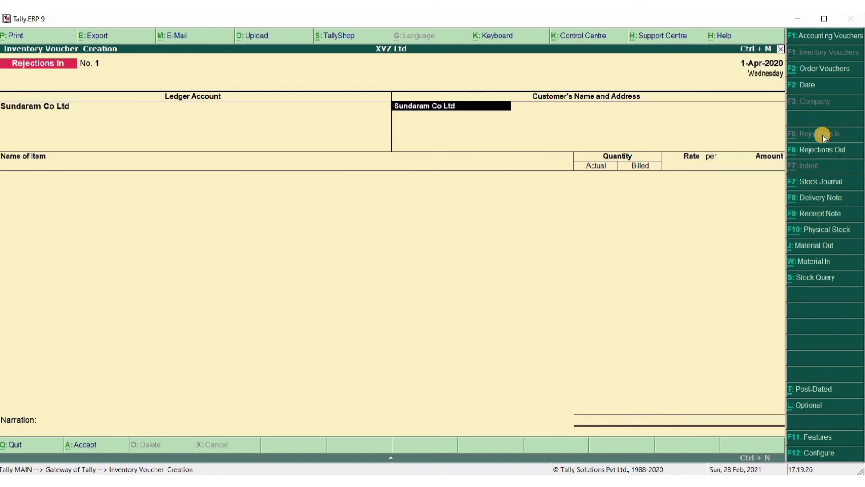
key(Return)
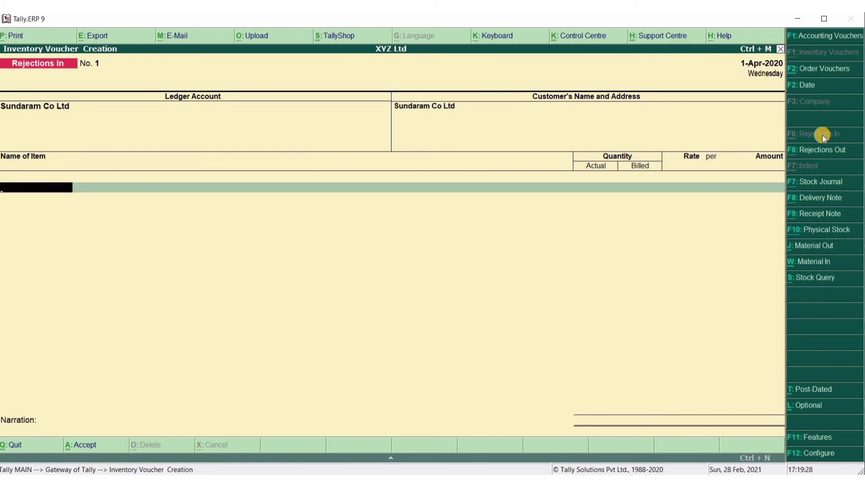
Step: Add LED TV to the Rejections In voucher with tracking number 1, order Not Applicable, godown KASARAGOD and 1 Nos at 20,000.00
text(L)
key(Return)
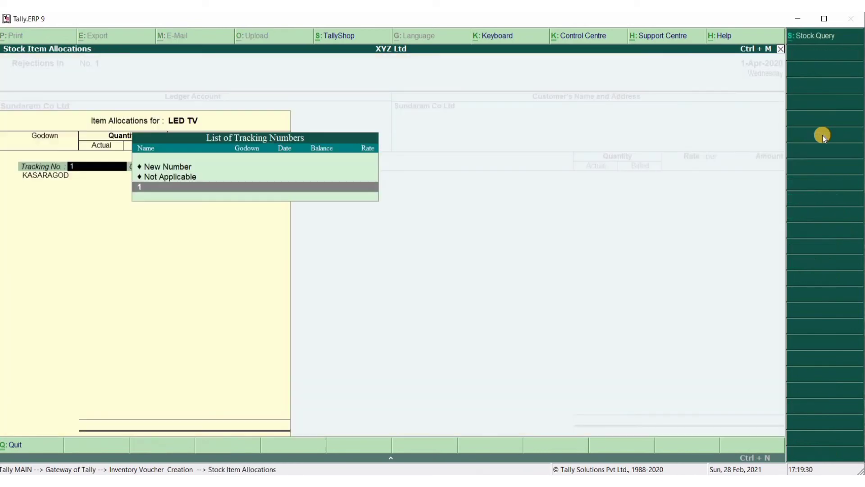
text(1)
key(Return)
key(Return)
key(Return)
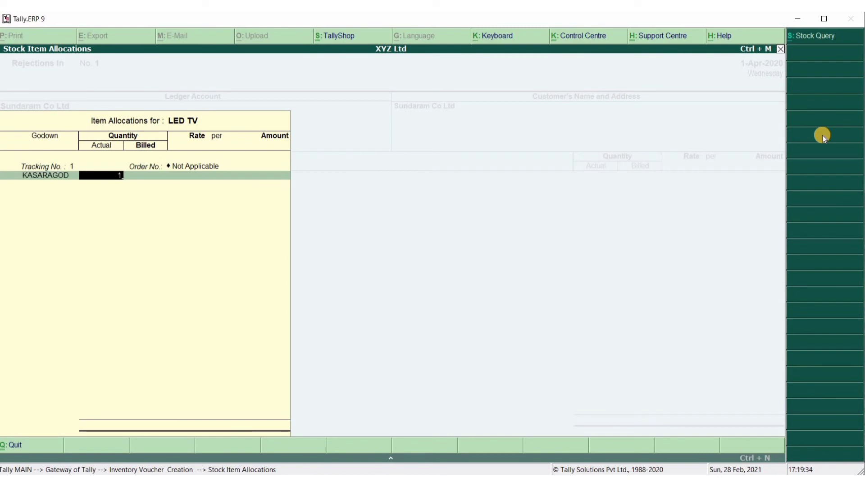
key(Return)
key(Return)
key(Return)
key(Return)
Step: End the tracking and item lists, leave the narration blank and save the Rejections In voucher
key(Return)
key(Return)
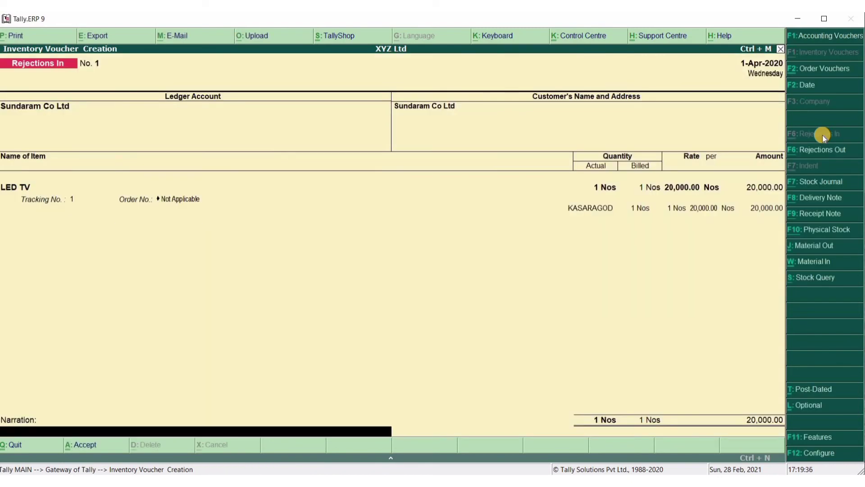
key(Return)
key(Return)
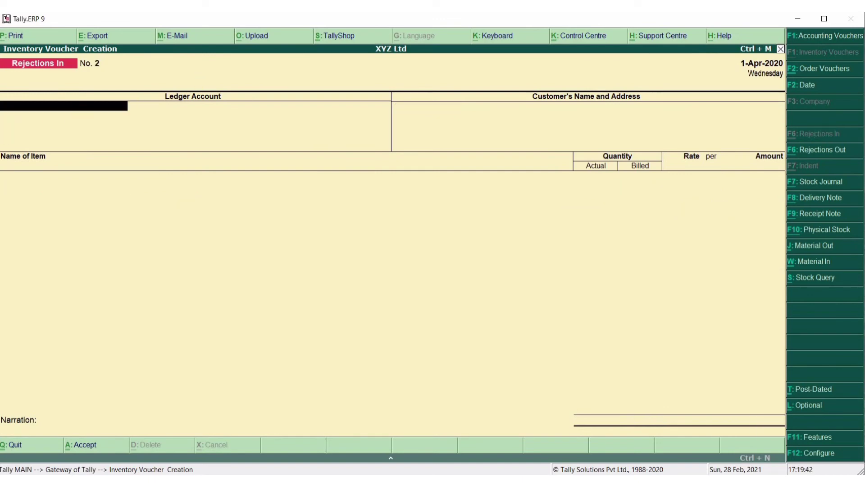
Step: Start a Stock Journal and enter LED TV as the only source item, 1 Nos from Main Location at 20,000.00/Nos
click(812, 184)
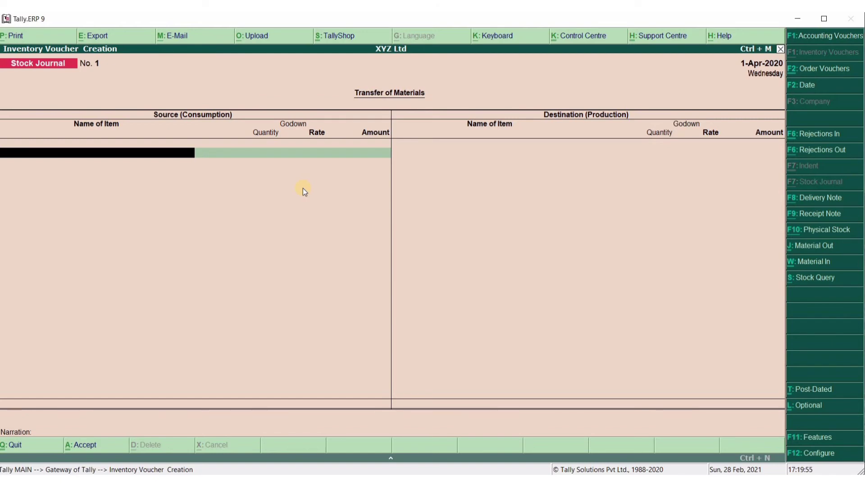
text(L)
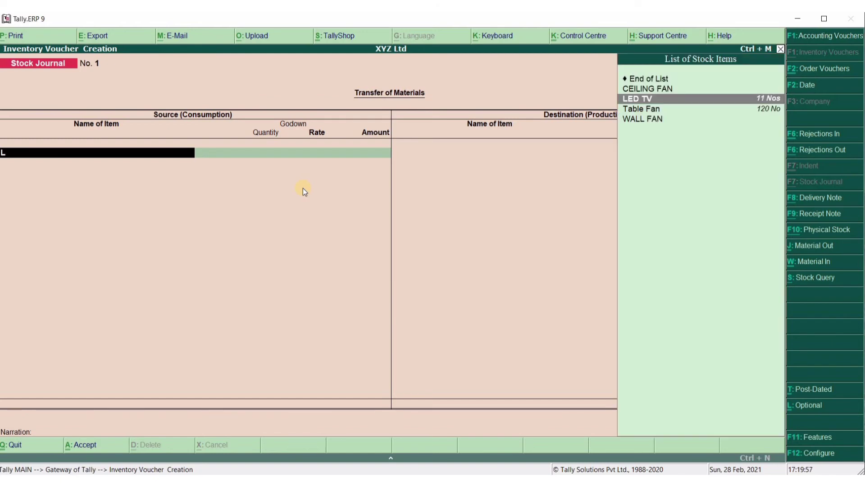
key(Return)
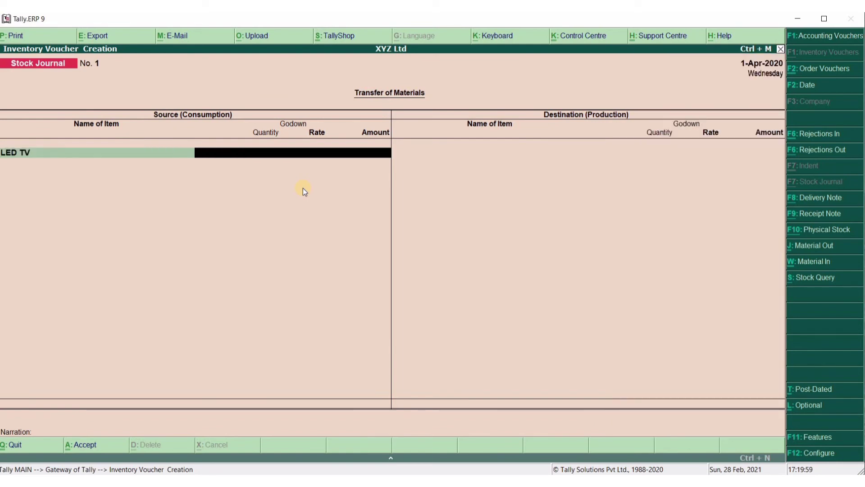
text(1)
key(Return)
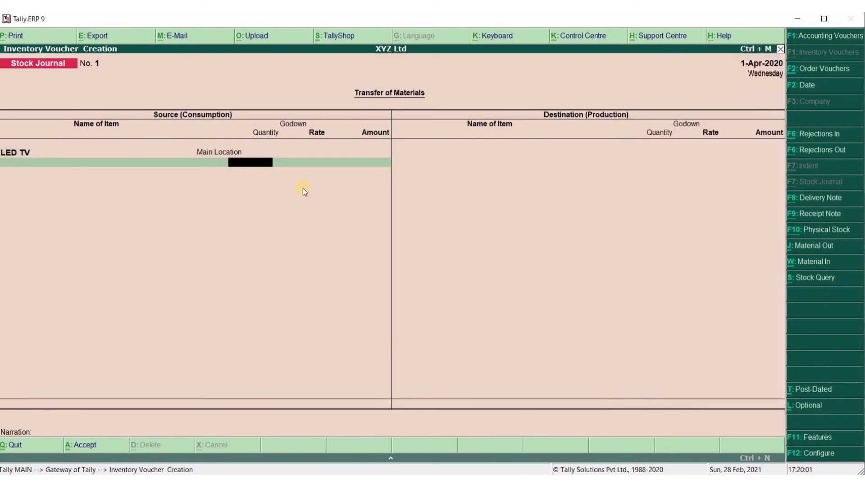
text(1)
key(Return)
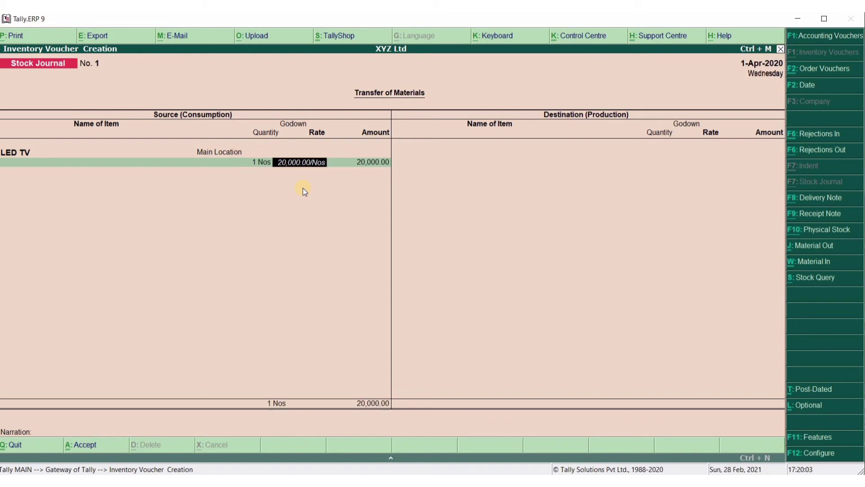
key(Return)
key(Return)
key(Return)
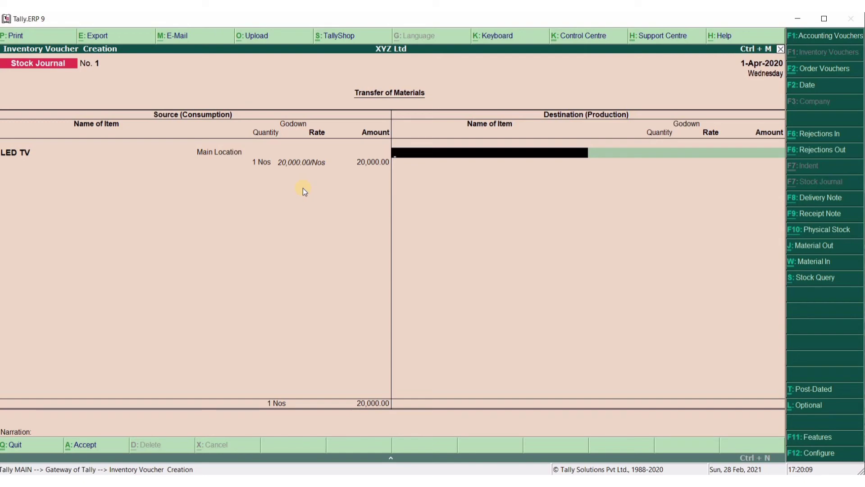
Step: Enter LED TV as the destination item in godown KANNUR, leaving quantity and rate blank and setting the amount to 1.00
text(L)
key(Return)
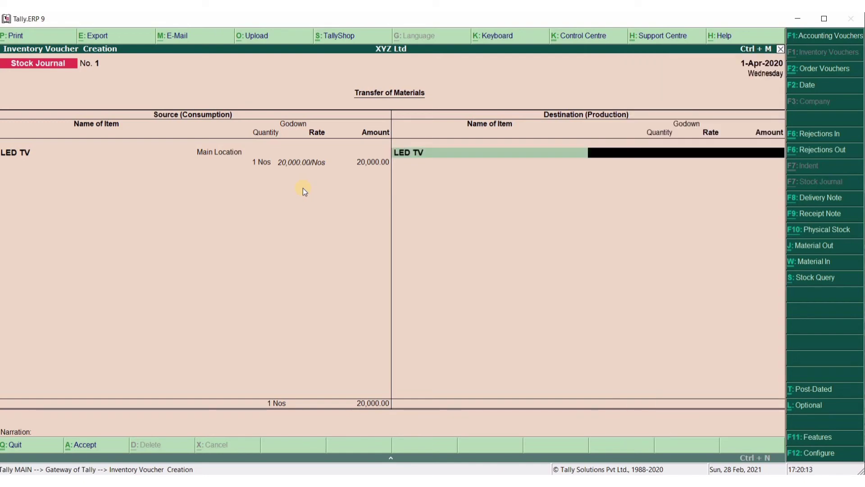
key(Return)
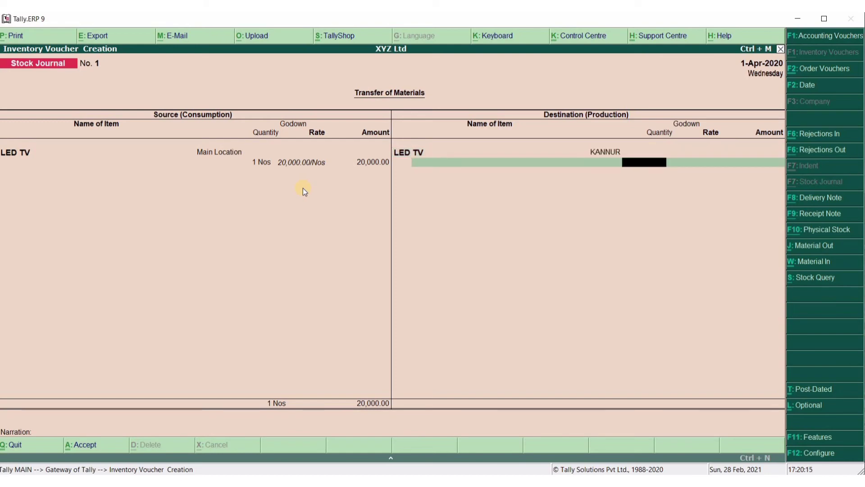
key(Return)
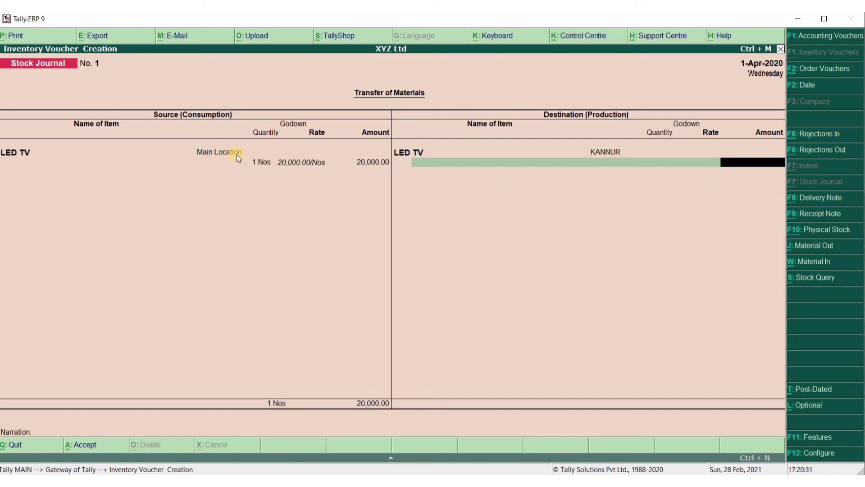
key(Return)
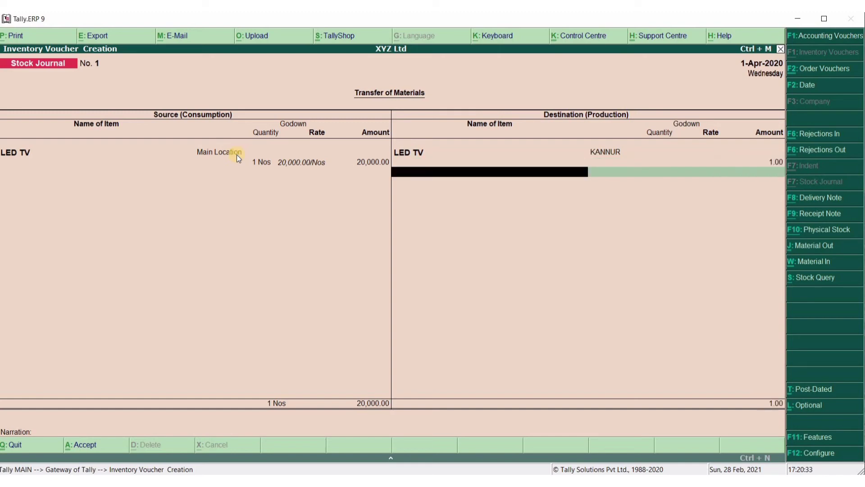
Step: End the destination item list, leave the narration blank and save the Stock Journal
key(Return)
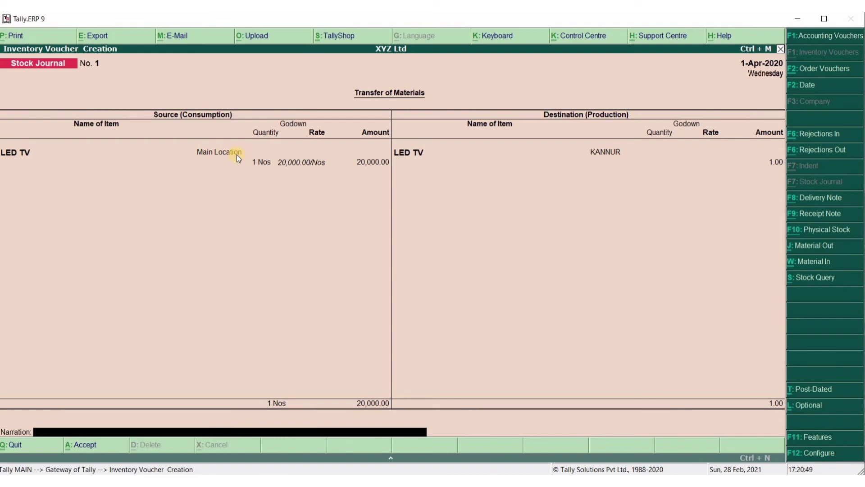
key(Return)
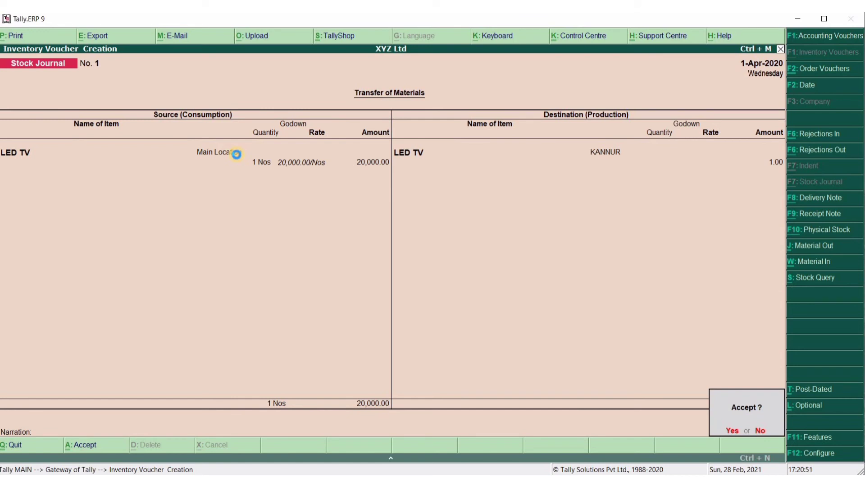
key(Return)
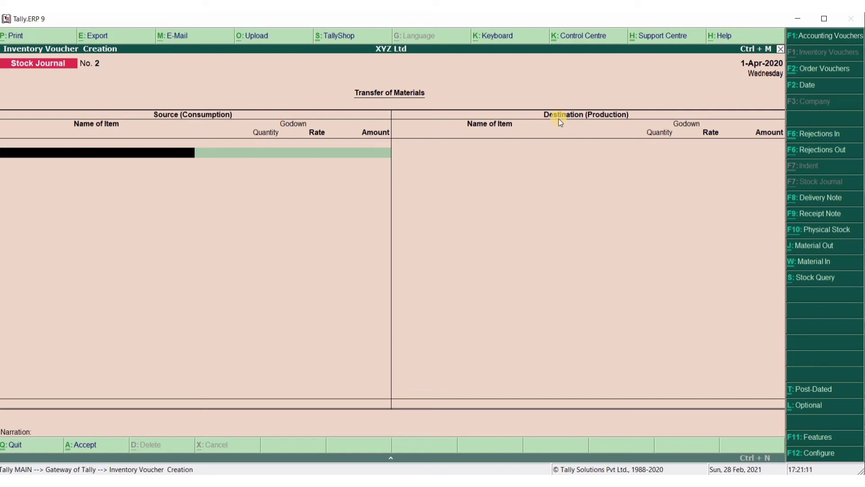
key(Return)
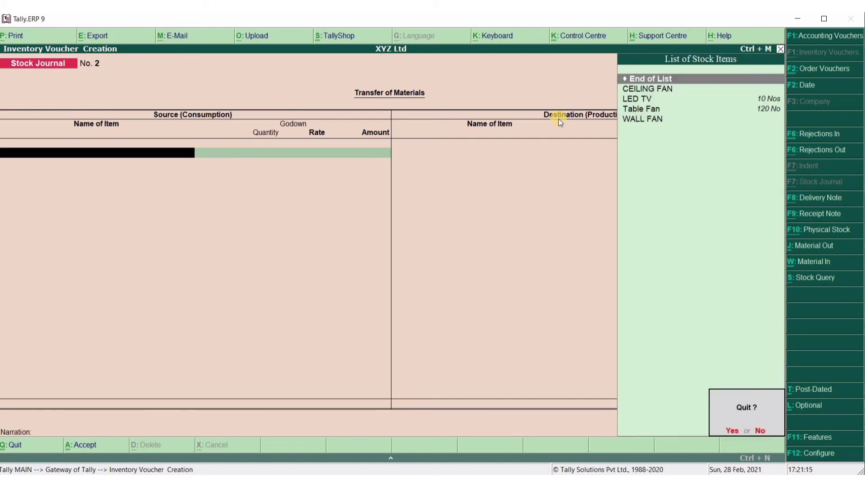
key(y)
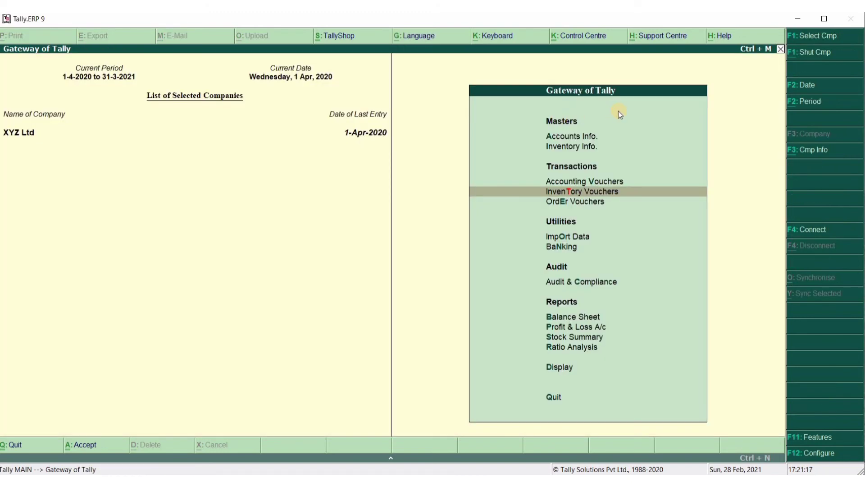
key(v)
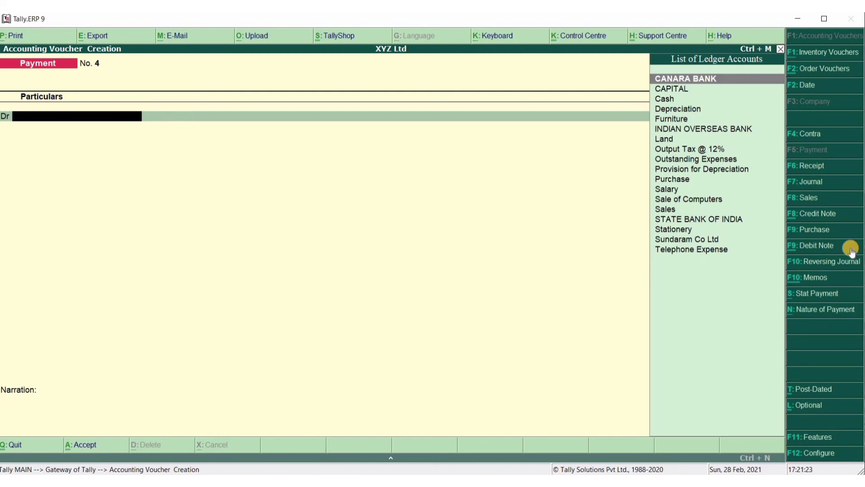
key(Escape)
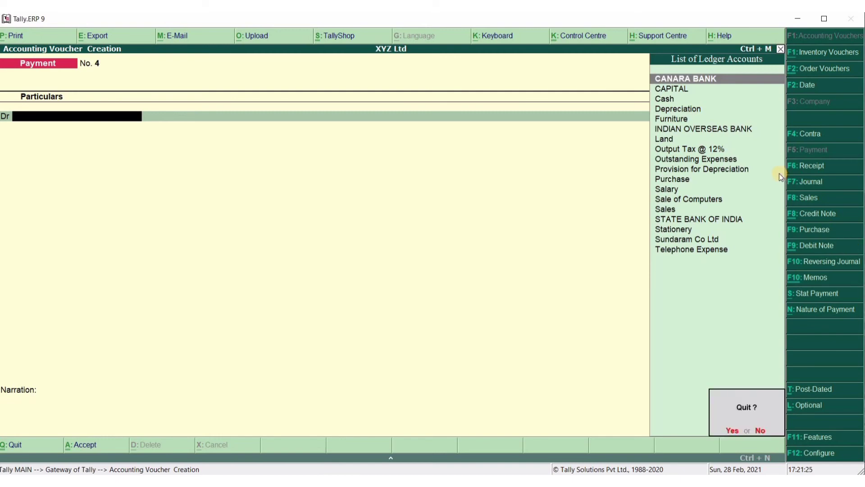
key(Return)
key(Down)
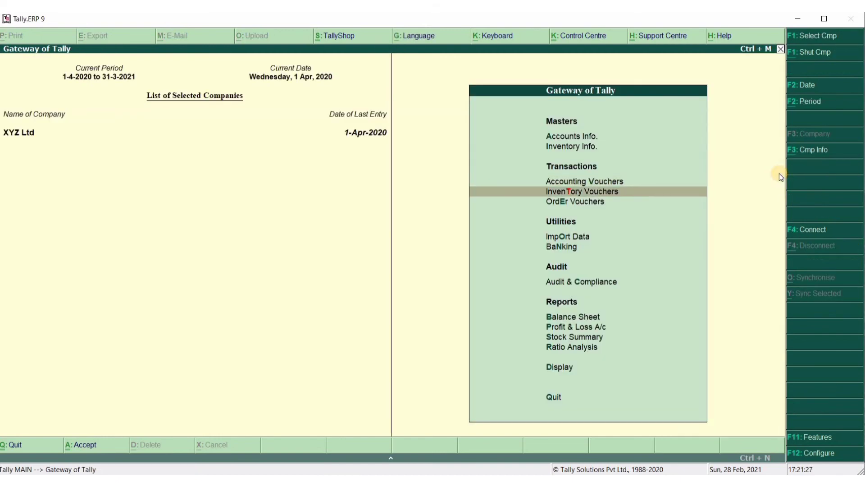
key(Return)
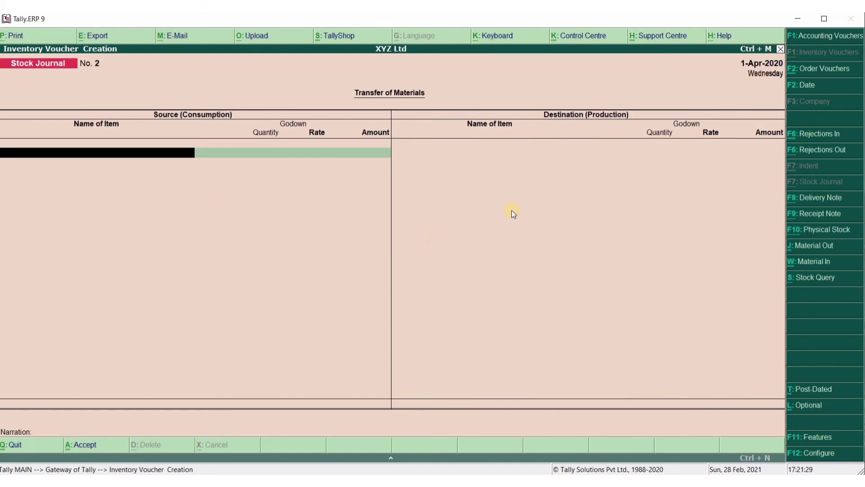
Step: Start a Delivery Note with a blank reference number and choose Sundaram Co Ltd as the party
click(807, 197)
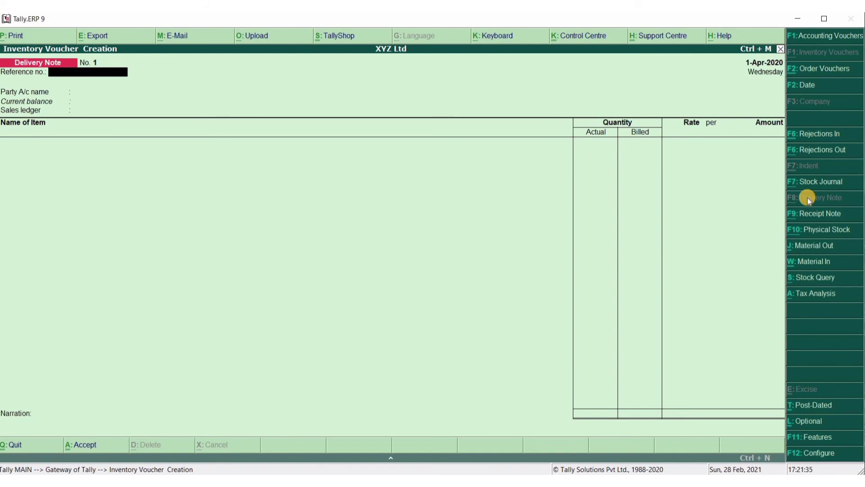
key(Return)
key(Down)
key(Down)
key(Down)
key(Down)
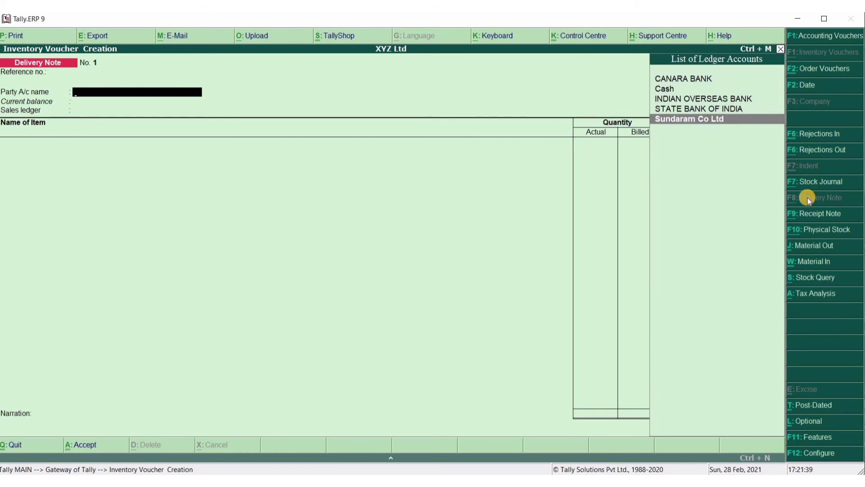
key(Return)
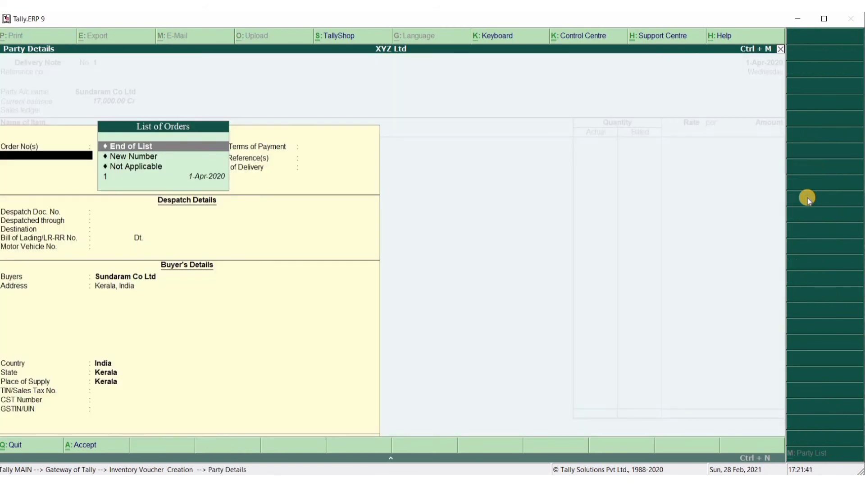
Step: End the Delivery Note's order list without selecting an order and leave the order and despatch details blank
key(Return)
key(Return)
key(Return)
key(Return)
key(Return)
key(Return)
key(Return)
key(Return)
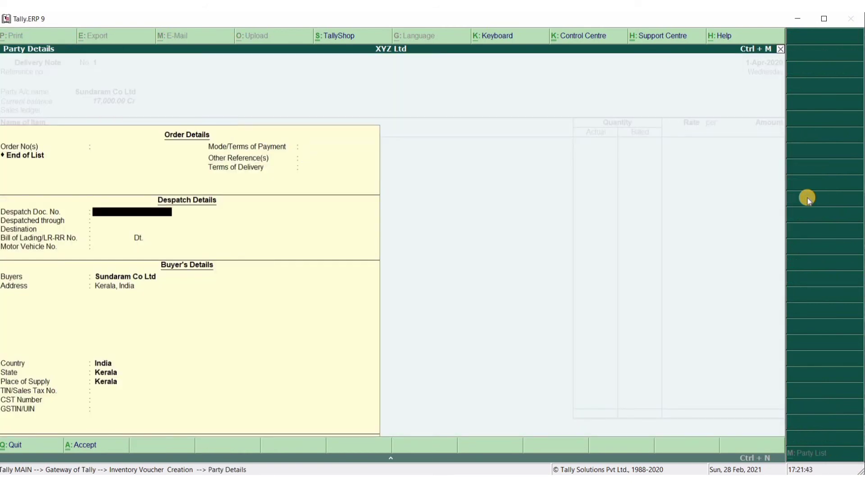
key(Return)
key(Return)
key(Return)
key(Return)
key(Return)
key(Return)
Step: Accept the buyer's details and use the Sales ledger with the tax classification left blank
key(Return)
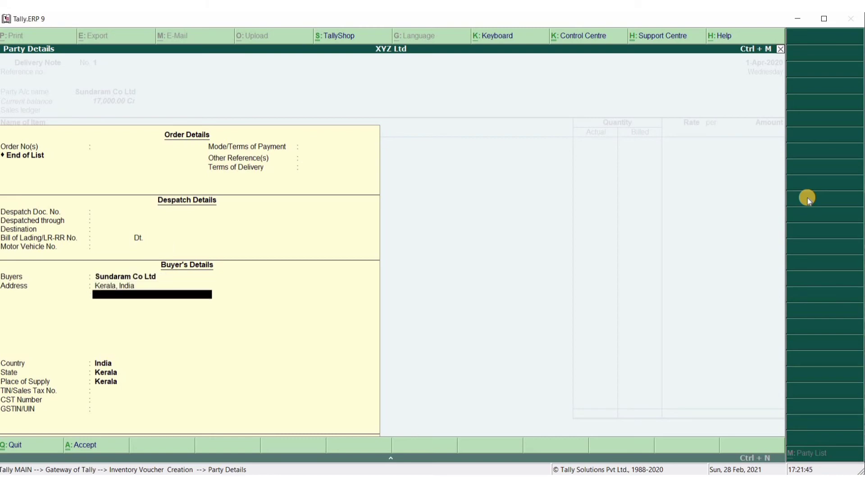
key(Return)
key(Return)
key(Return)
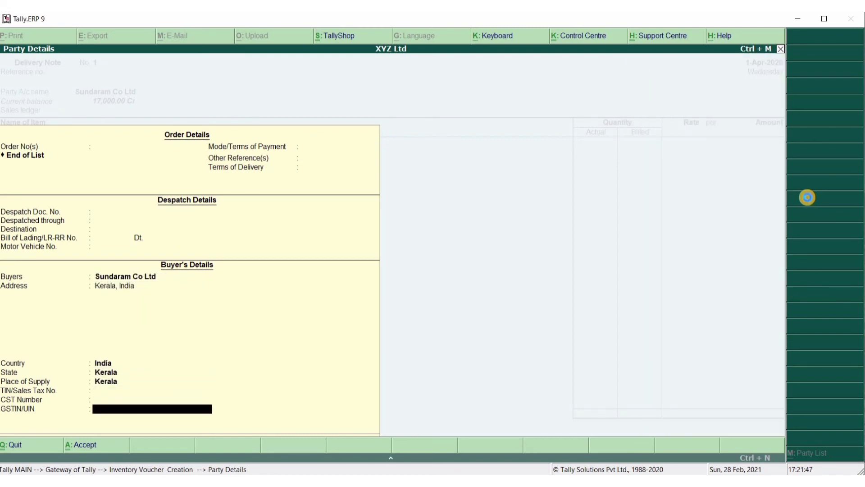
key(Return)
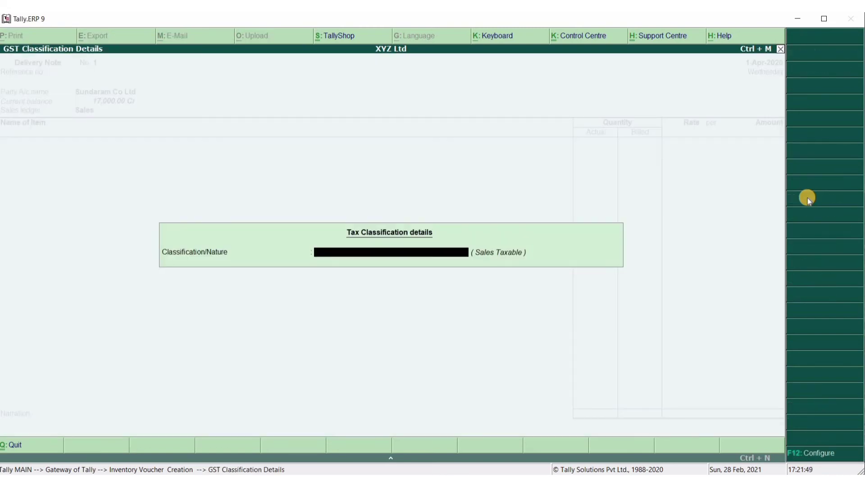
key(Return)
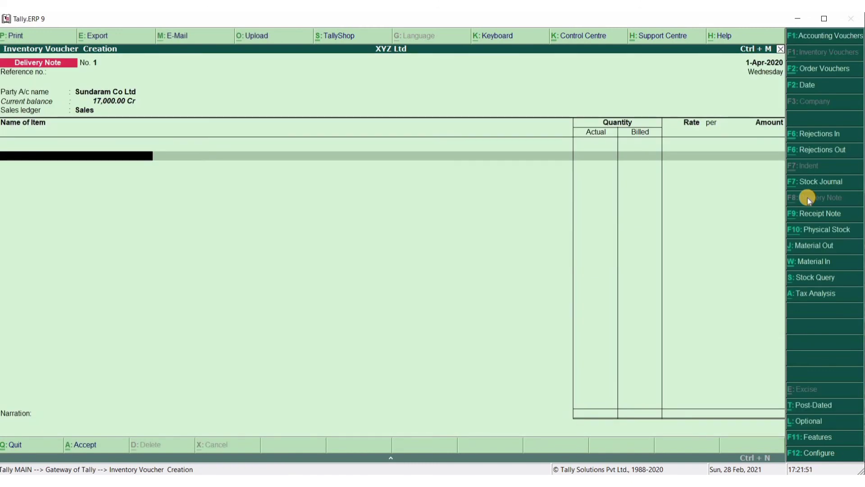
Step: Add LED TV to the Delivery Note with tracking number 1 and a new order number
text(L)
key(Return)
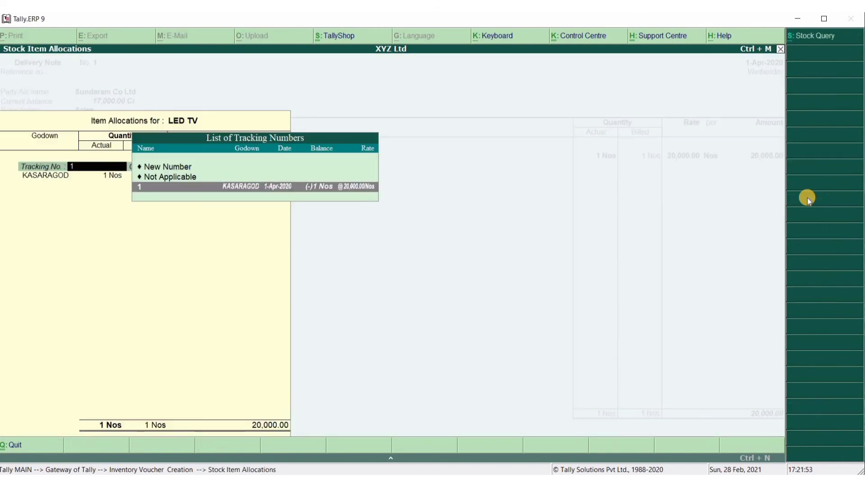
key(Return)
key(Return)
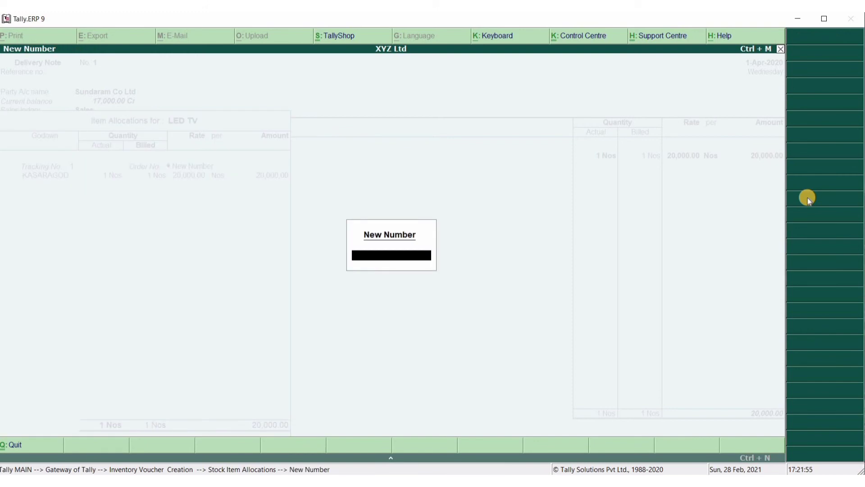
text(1)
key(Return)
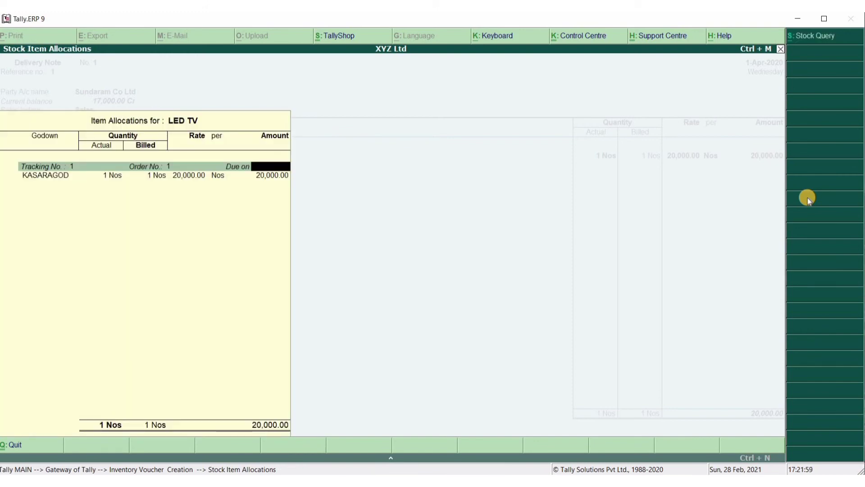
Step: Abandon the unsaved Delivery Note and return to inventory voucher entry
key(Escape)
key(Return)
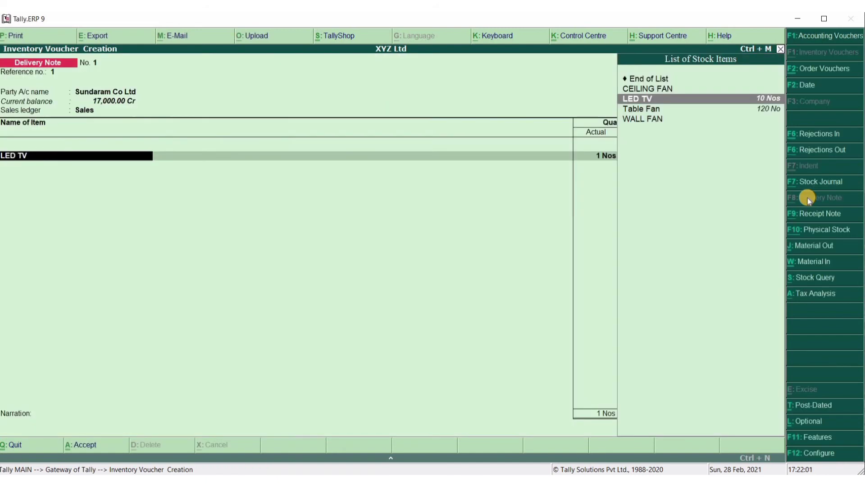
key(Escape)
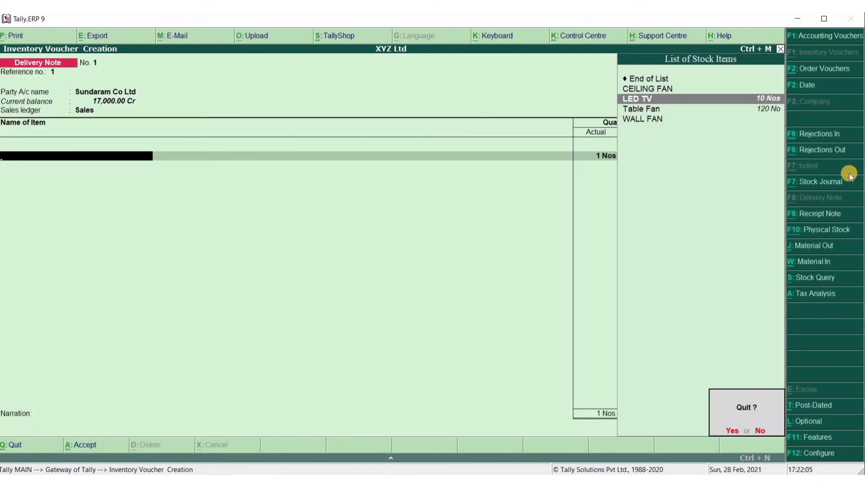
key(Return)
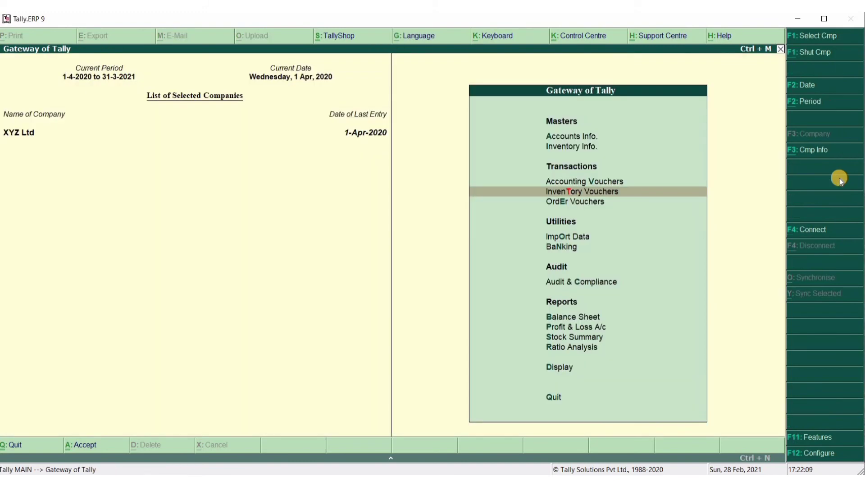
key(Return)
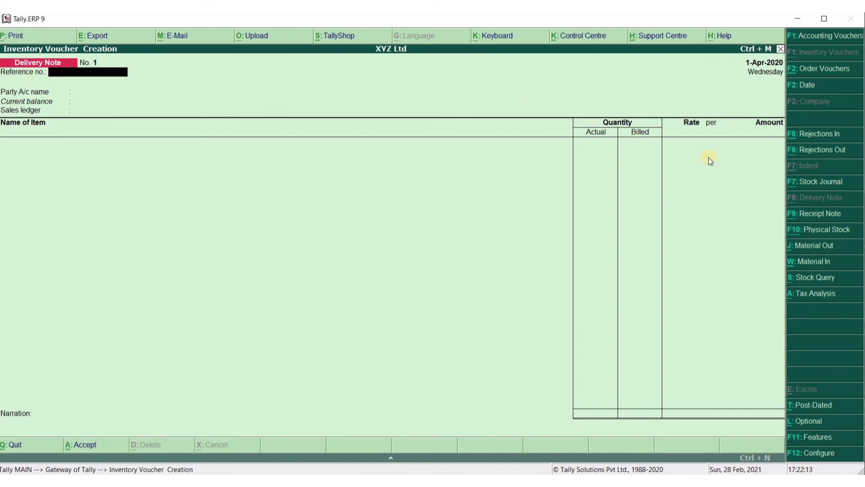
Step: Start a Receipt Note with a blank reference number and choose Sundaram Co Ltd as the party
click(827, 215)
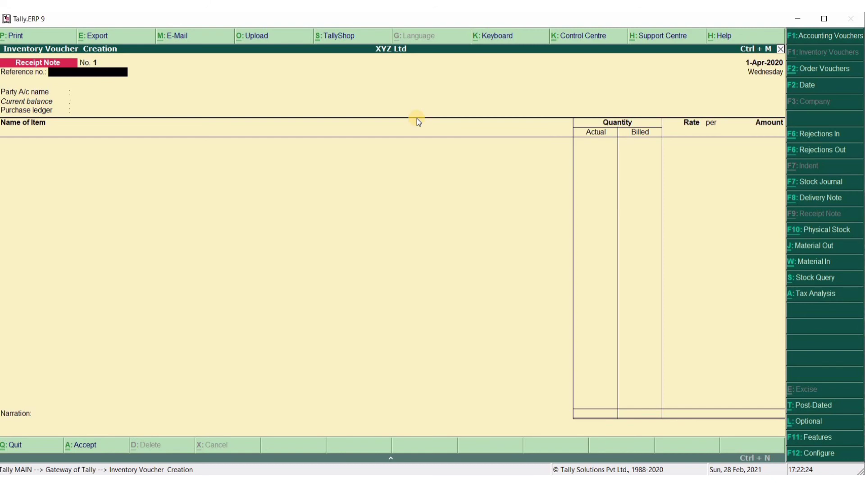
key(Return)
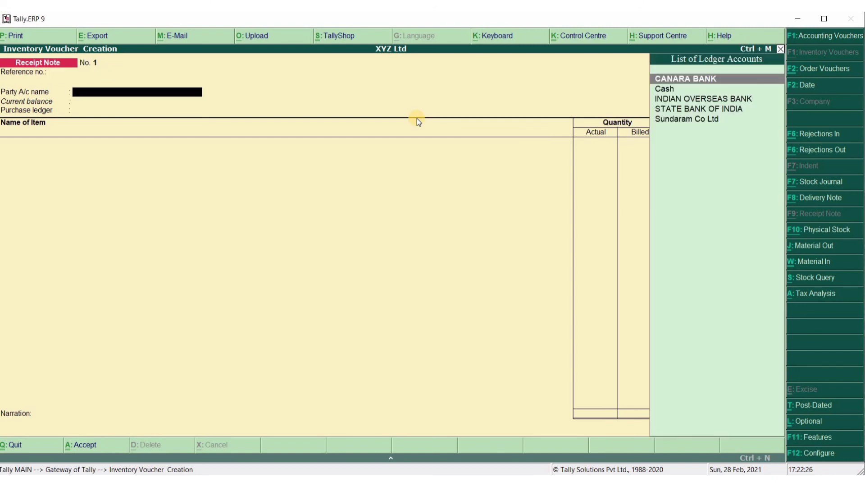
key(Down)
key(Down)
key(Down)
key(Down)
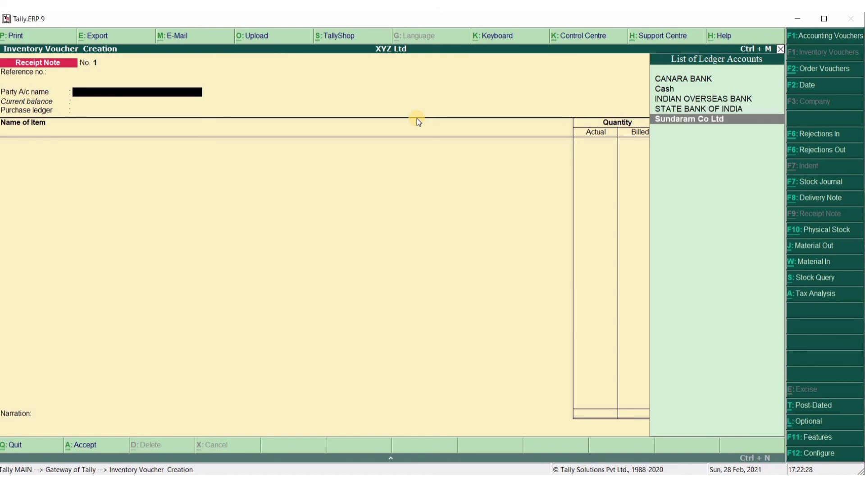
key(Return)
Step: End the Receipt Note's order list, leave other references blank and accept the supplier's default details
key(Return)
key(Return)
key(Return)
key(Return)
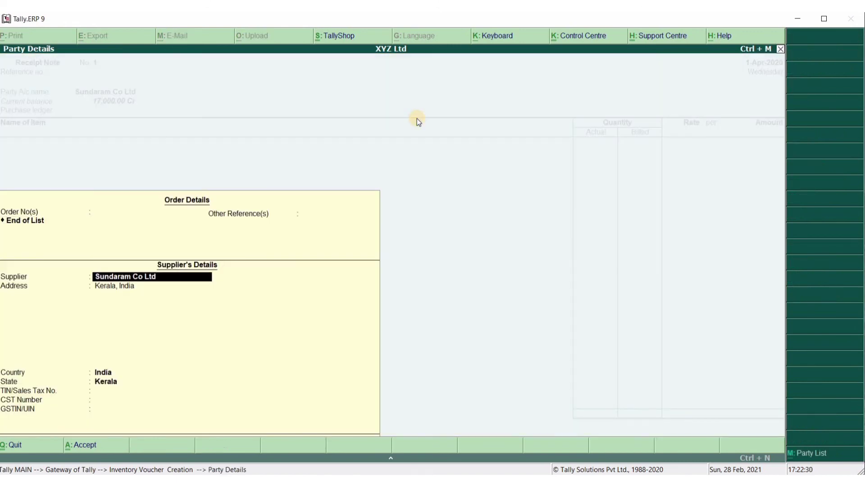
key(Return)
key(Return)
key(Return)
key(Return)
key(Return)
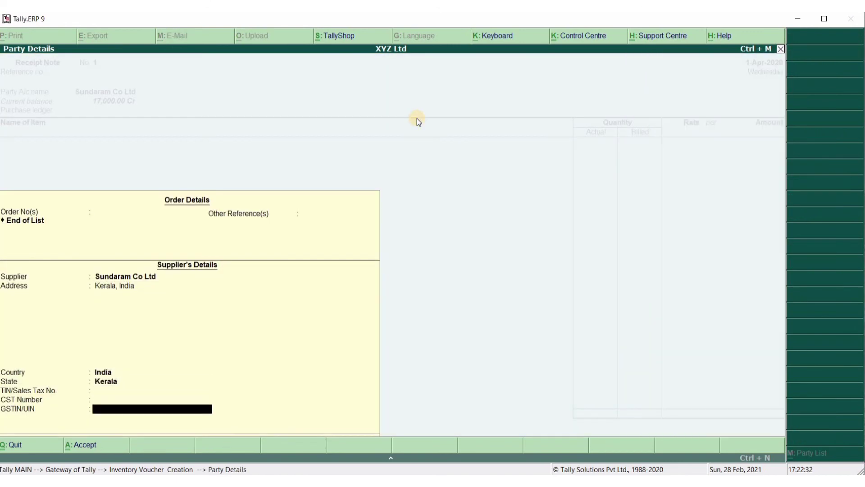
Step: Accept the supplier details and add LED TV to the Receipt Note with tracking number 1 and new order number 11
key(Return)
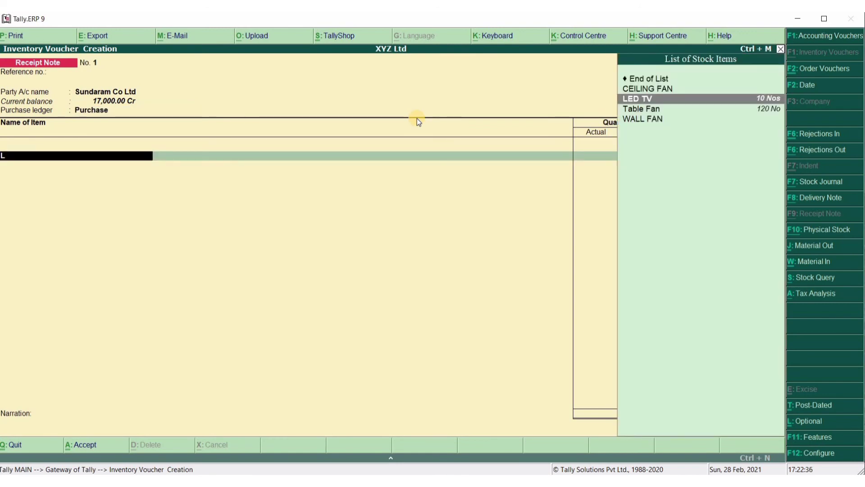
key(Return)
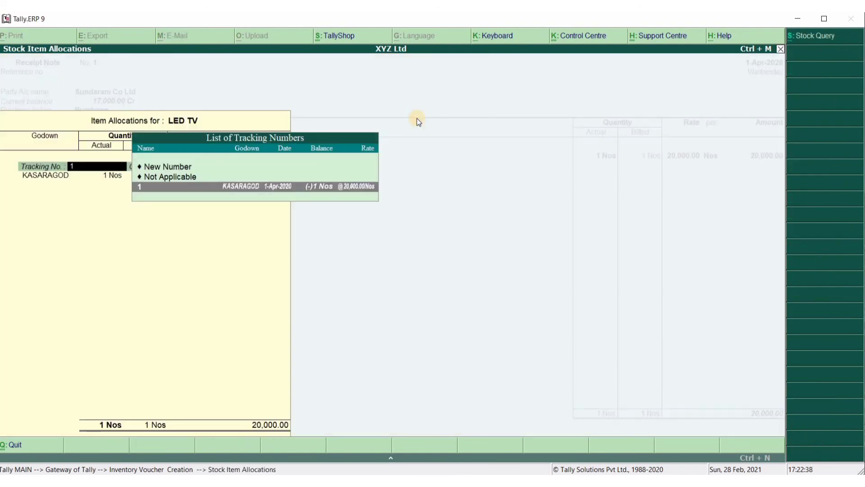
key(Return)
key(Return)
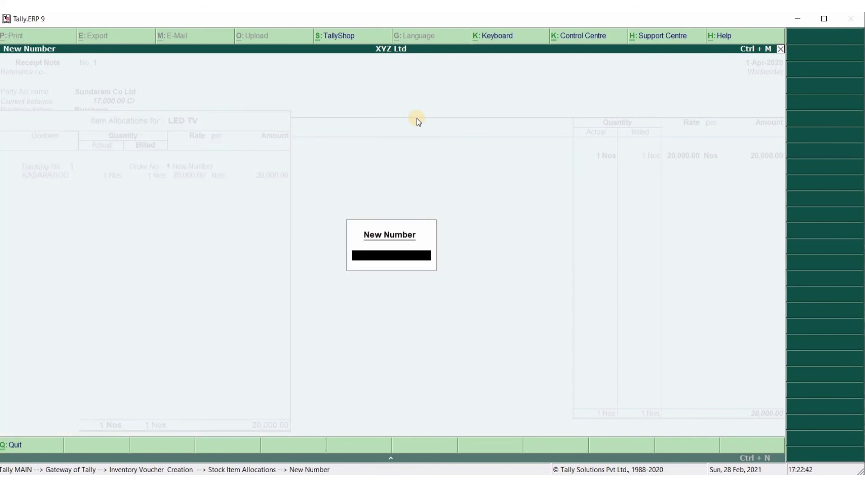
text(11)
key(Return)
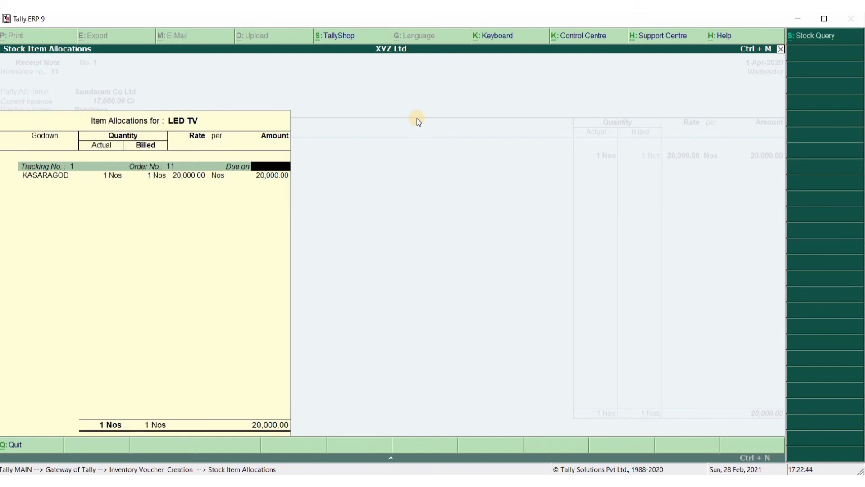
Step: Set the LED TV order due in 11 days and accept 1 Nos at 20,000.00 from the KASARAGOD godown
text(1)
key(Return)
key(Return)
key(Return)
key(Return)
key(Return)
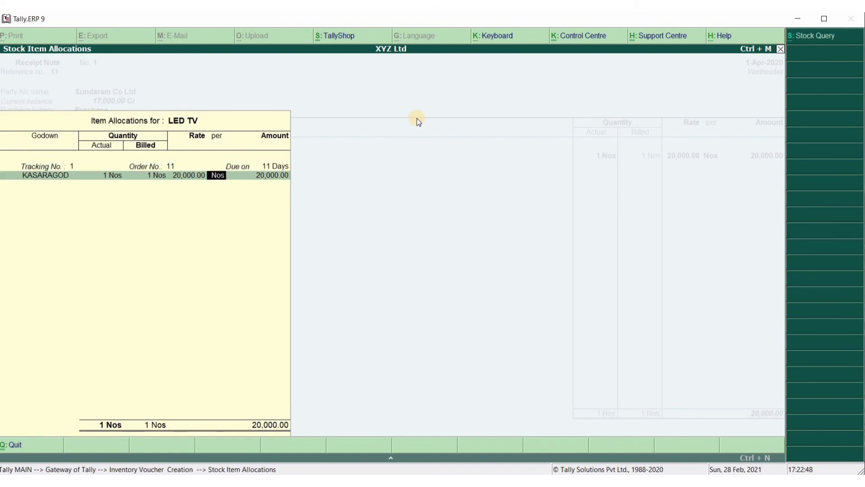
key(Return)
key(Return)
key(Return)
key(Return)
key(Return)
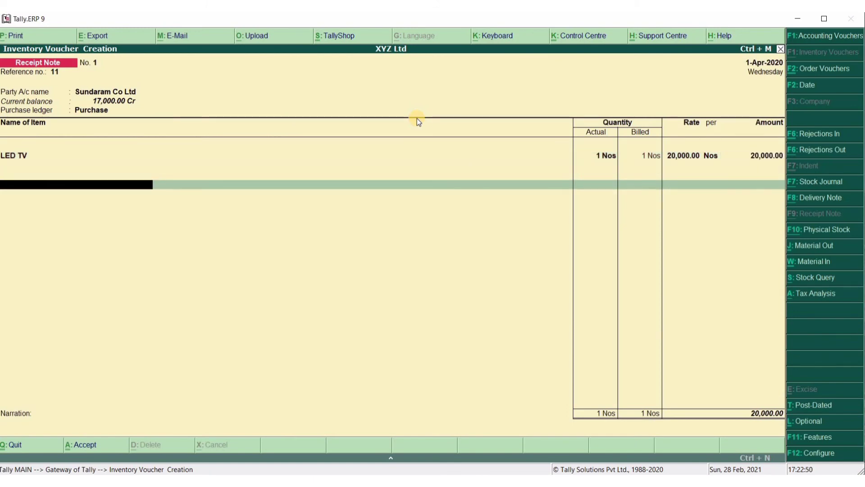
Step: End the Receipt Note's item list, leave the narration blank and save the voucher
key(Return)
key(Return)
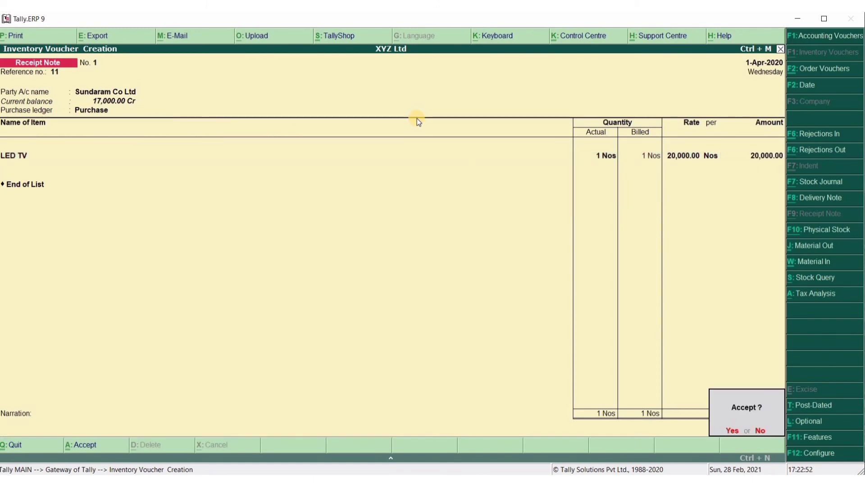
key(Return)
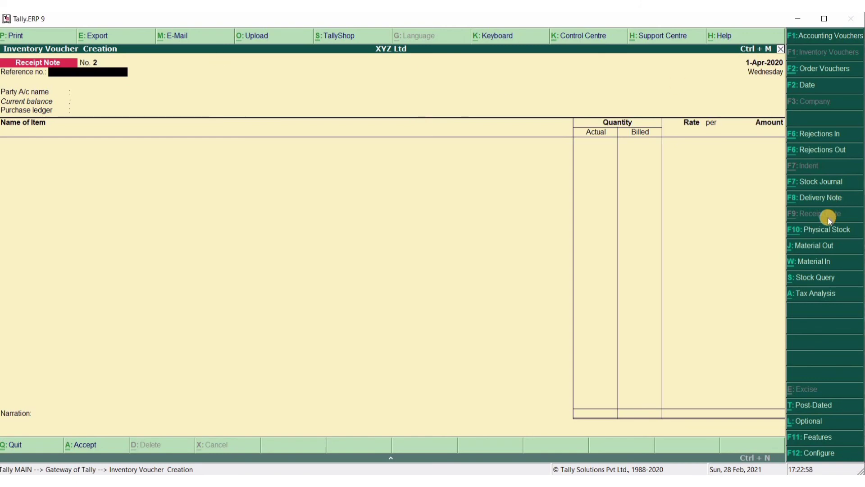
Step: Start a Physical Stock voucher and choose Table Fan at the Main Location godown
click(821, 230)
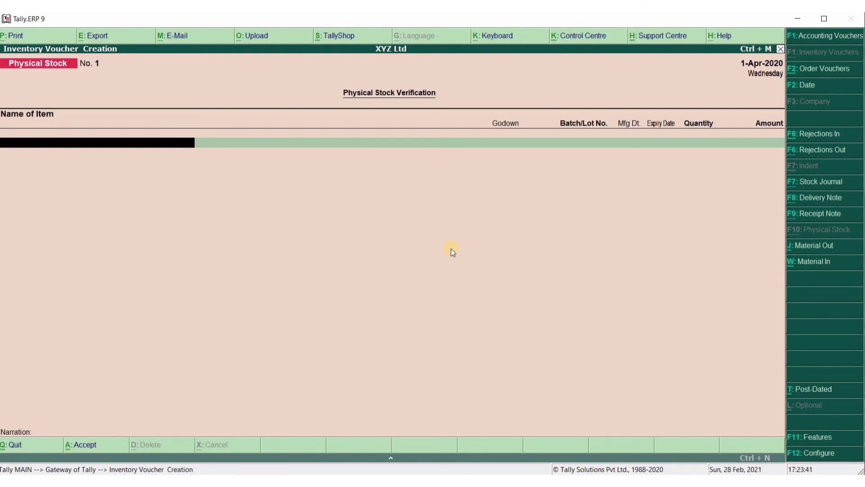
text(L)
key(Down)
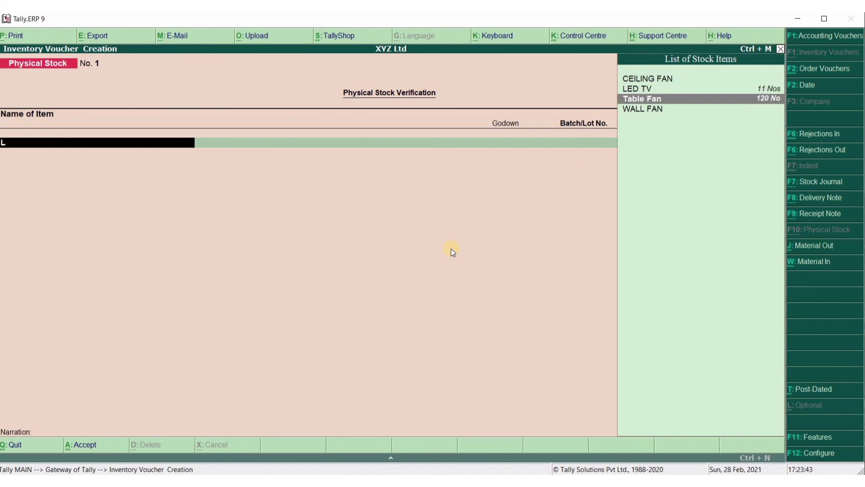
key(Return)
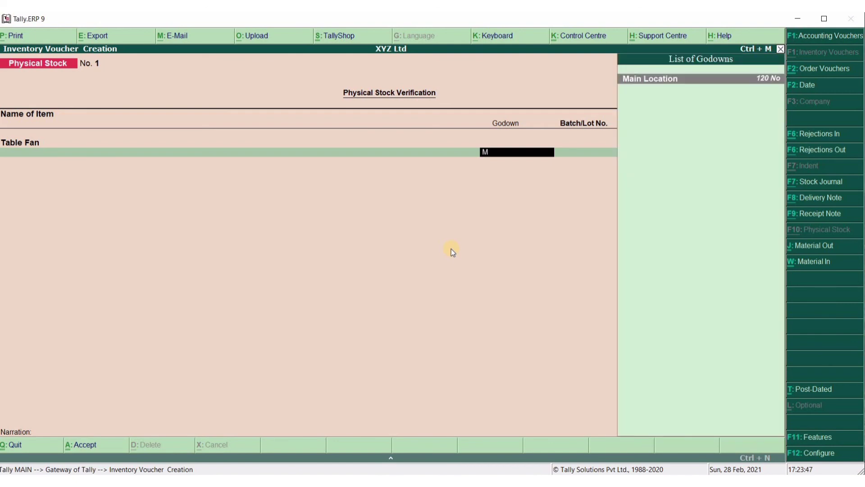
key(Return)
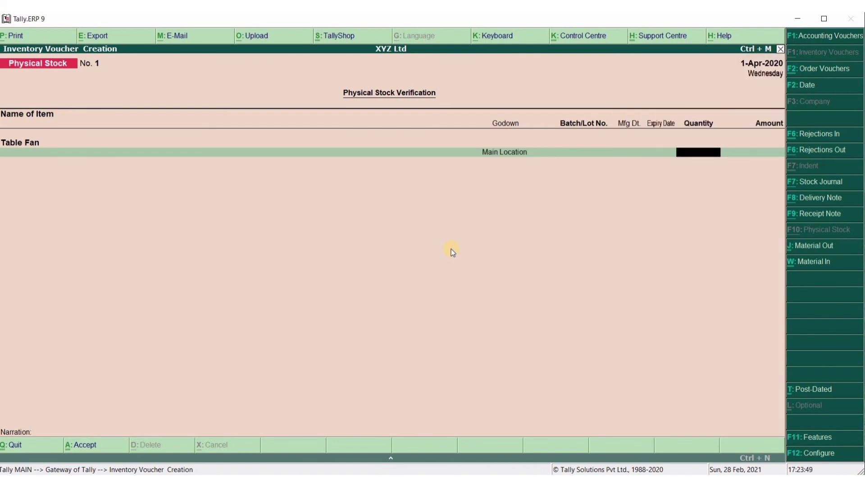
Step: Set the counted Table Fan quantity to 50 No, leave the narration blank and save the Physical Stock voucher
text(1)
key(Return)
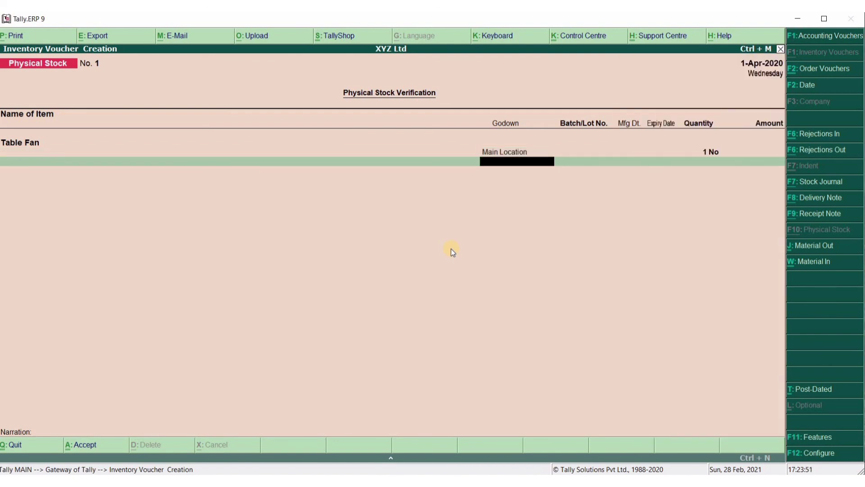
key(BackSpace)
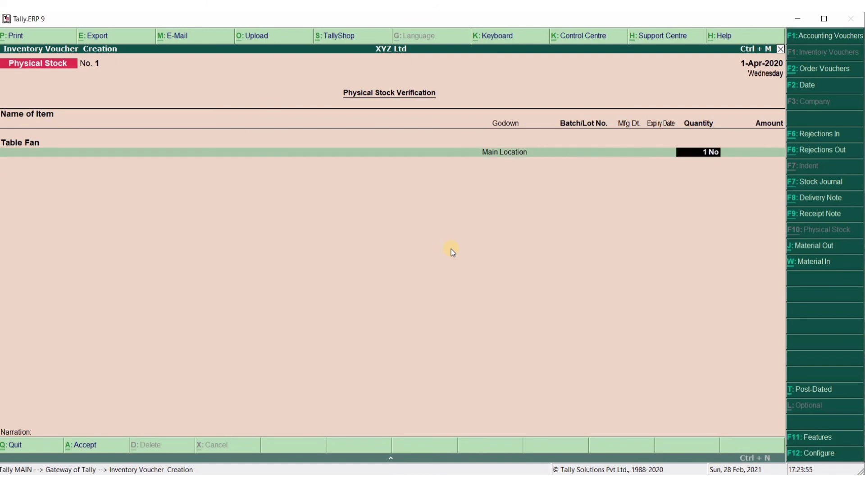
text(50)
key(Return)
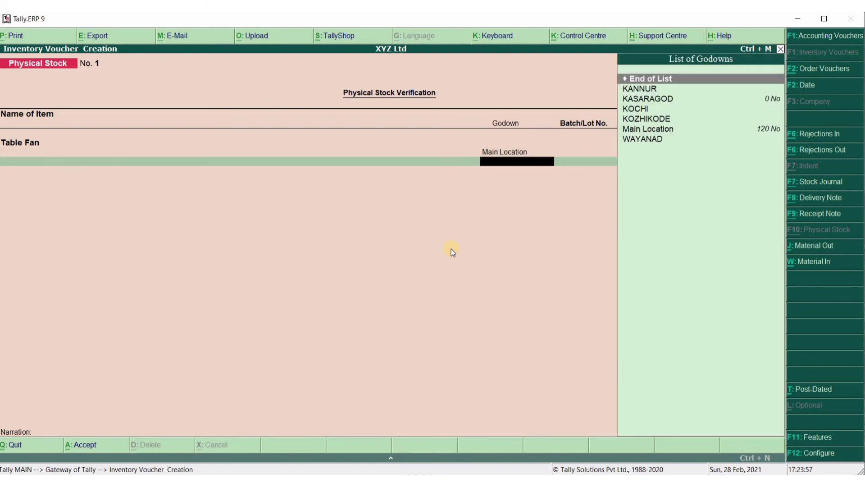
key(Return)
key(Return)
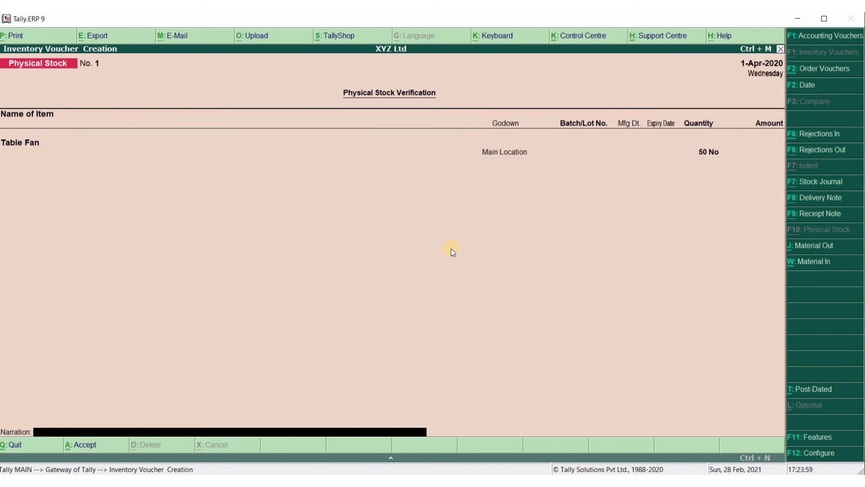
key(Return)
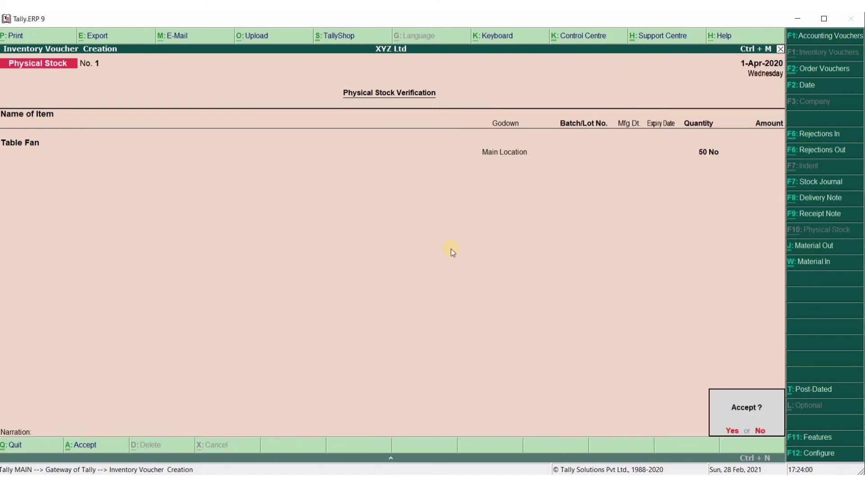
key(Return)
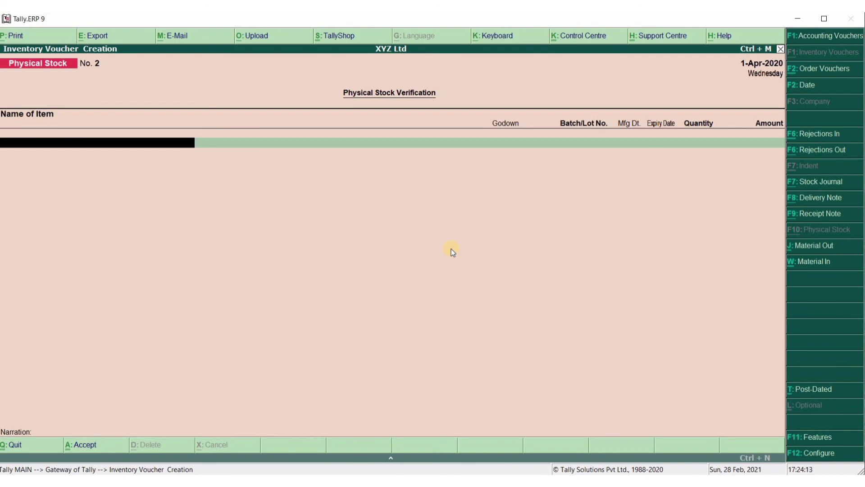
Step: Leave Physical Stock entry and look through the company features and configuration options from the Gateway of Tally
key(Escape)
key(Return)
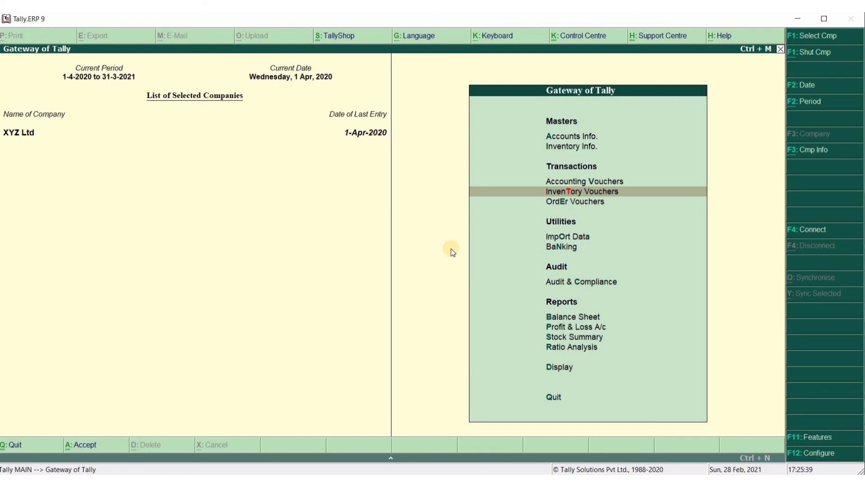
click(822, 438)
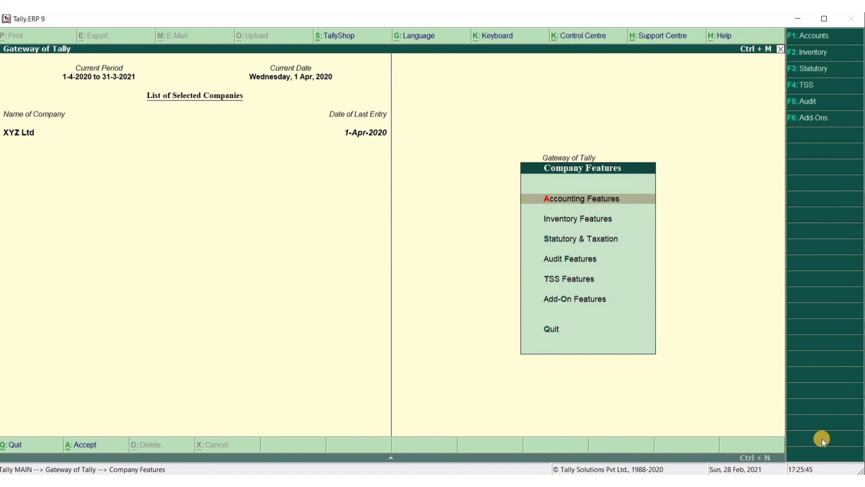
key(Escape)
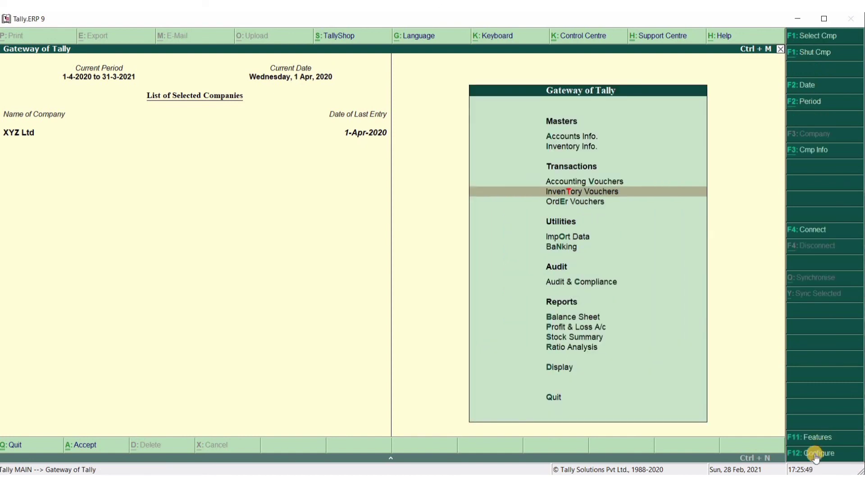
click(815, 453)
key(Escape)
Step: Examine the Inventory Features of XYZ Ltd, covering general, storage, order processing, invoicing and other settings
click(822, 437)
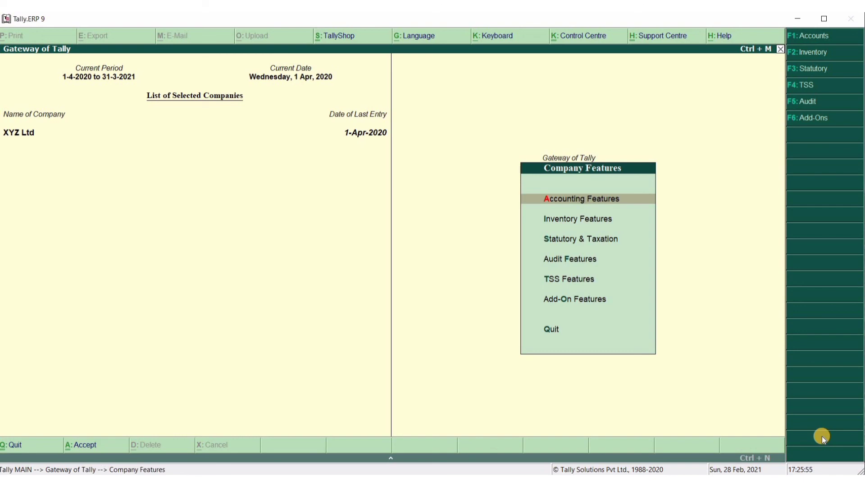
key(Down)
key(Return)
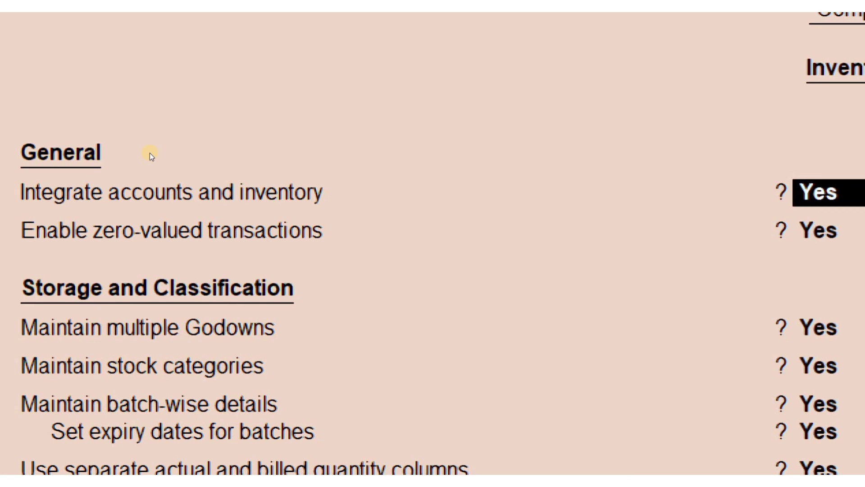
key(BackSpace)
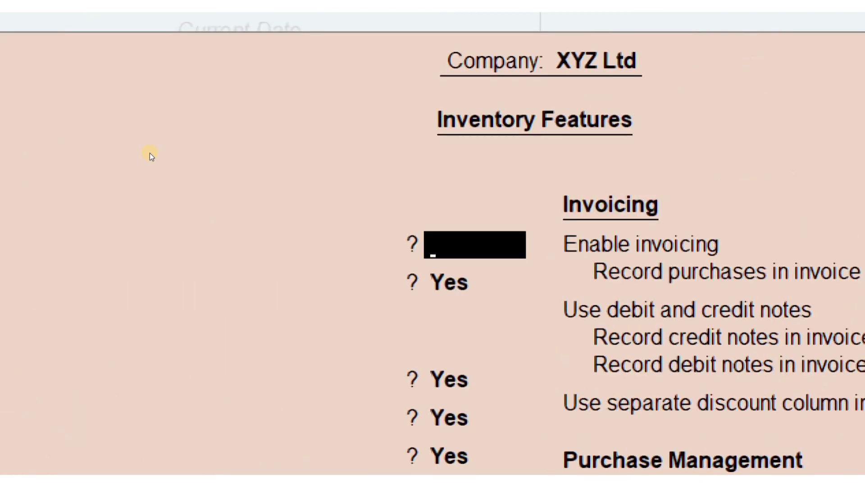
key(ctrl+a)
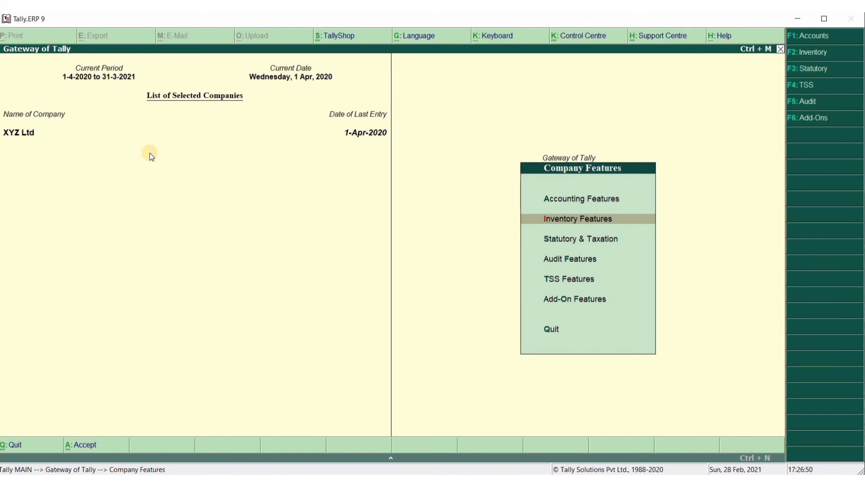
key(Return)
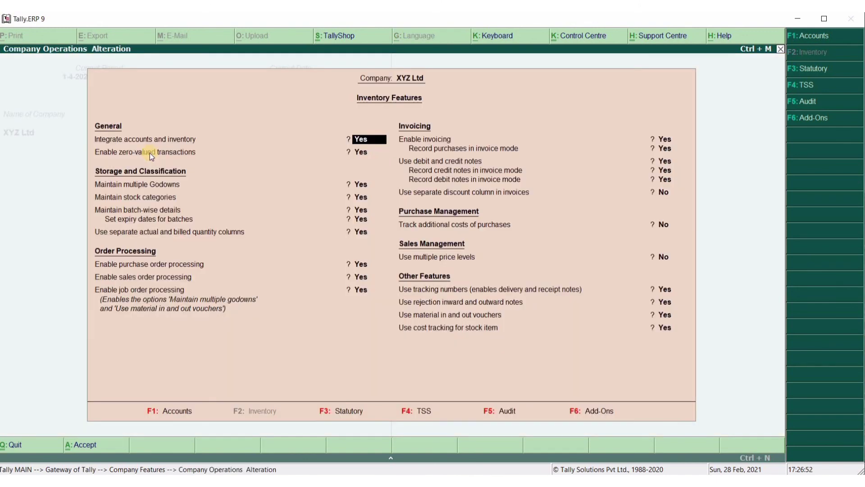
key(Escape)
key(y)
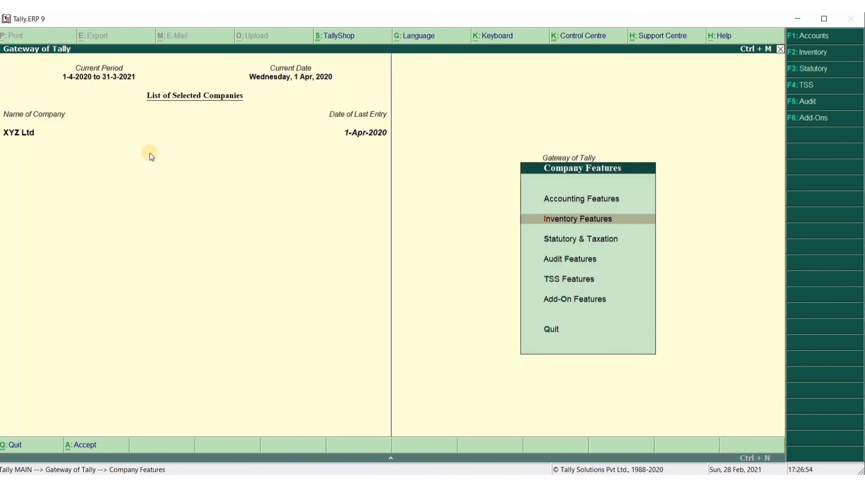
Step: Return to the Gateway of Tally without quitting and view the available Inventory Info. masters
key(Escape)
key(Escape)
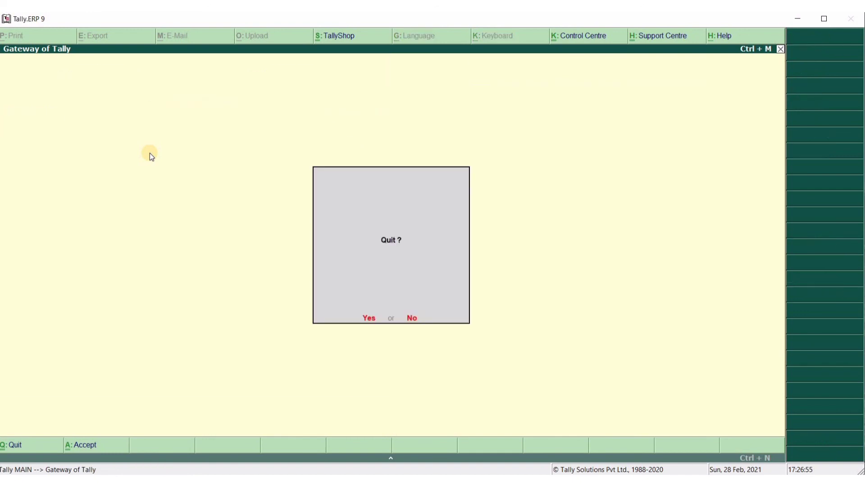
key(n)
key(Down)
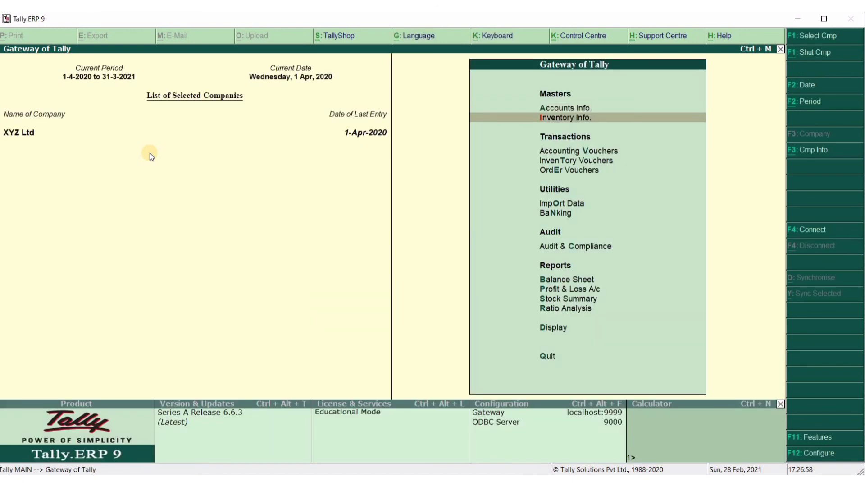
key(Return)
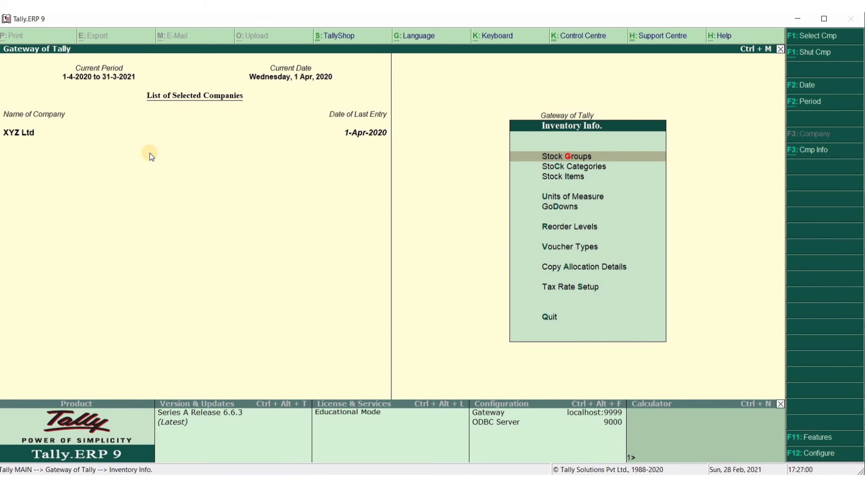
key(Escape)
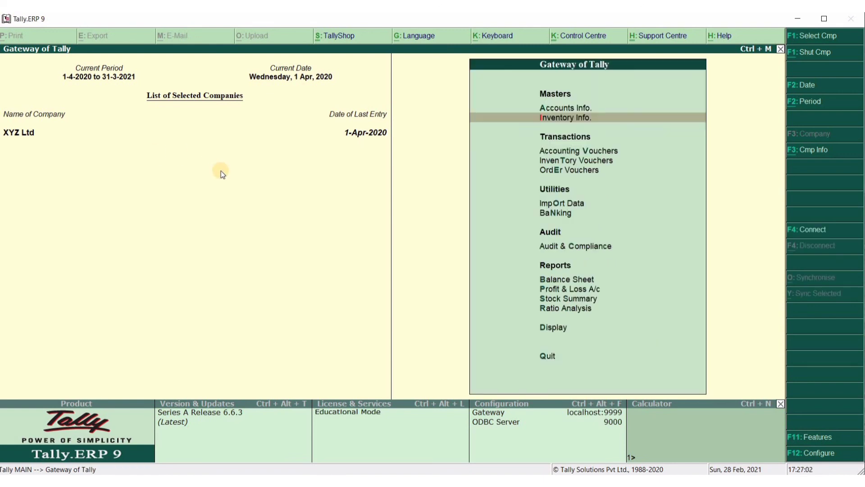
Step: Open inventory voucher entry from the Gateway of Tally
key(Down)
key(Down)
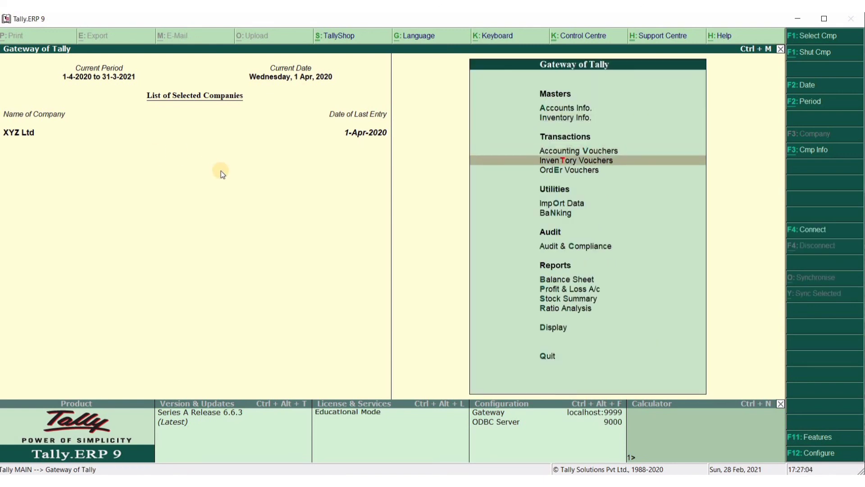
key(Return)
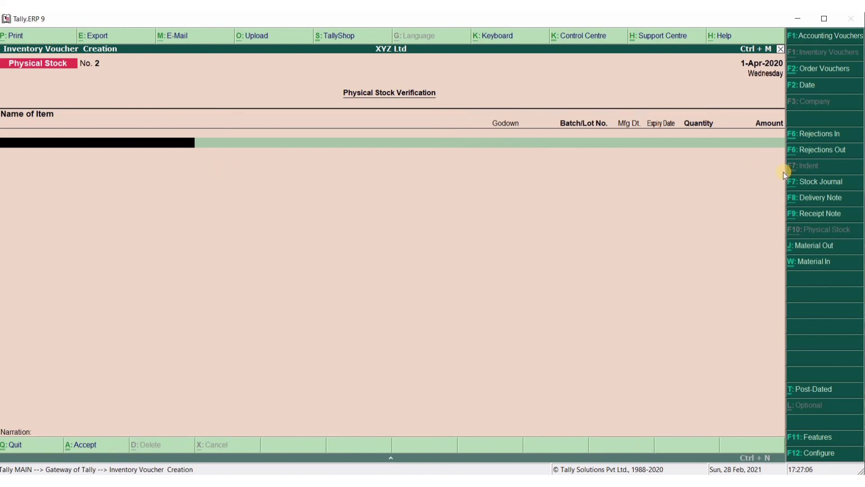